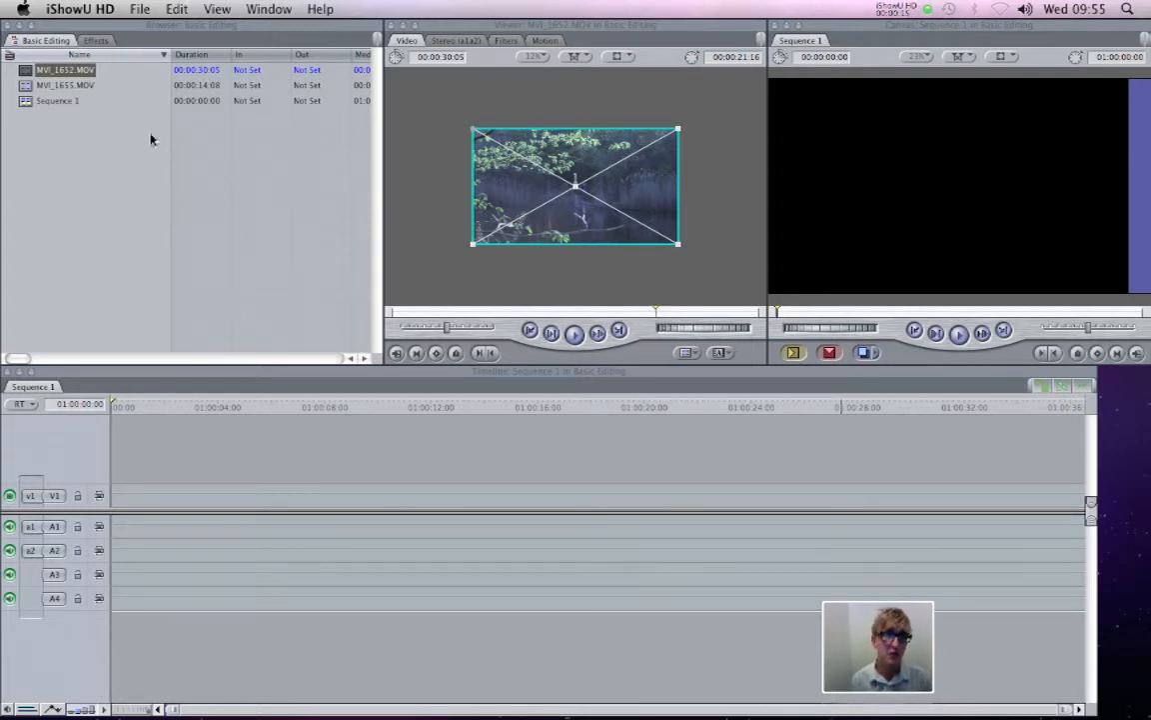
Step: Open the clip MVI_1655.MOV in the Viewer and play it to review its footage
click(29, 88)
click(80, 264)
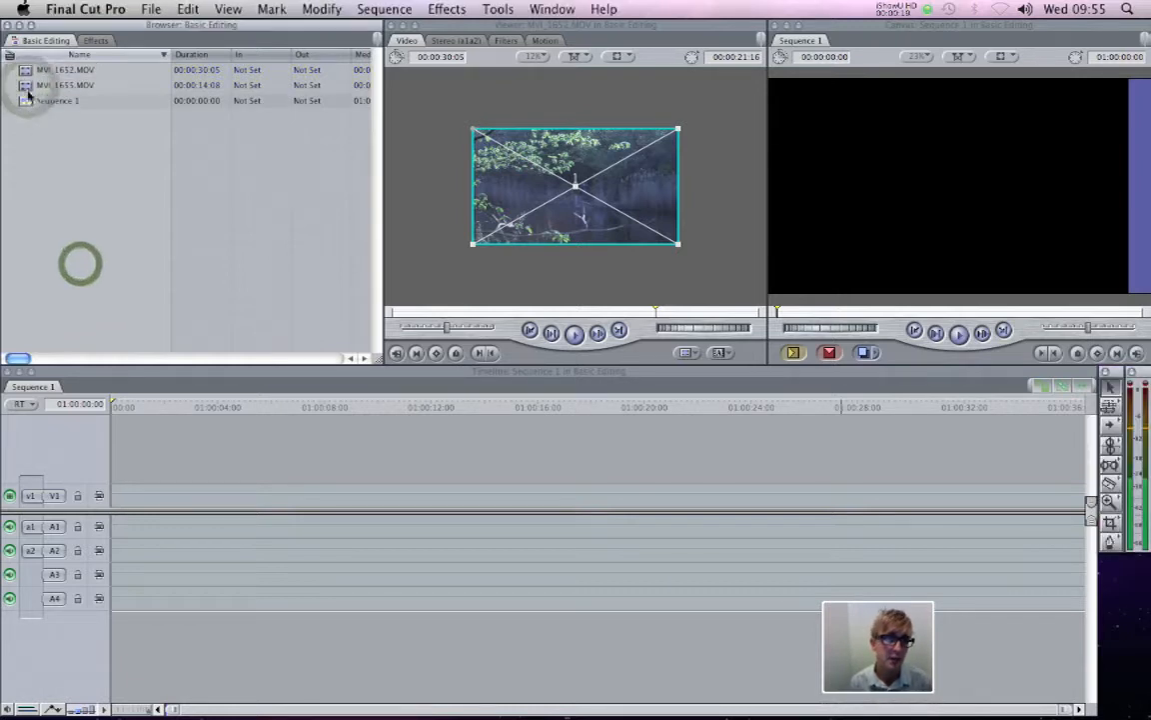
click(29, 87)
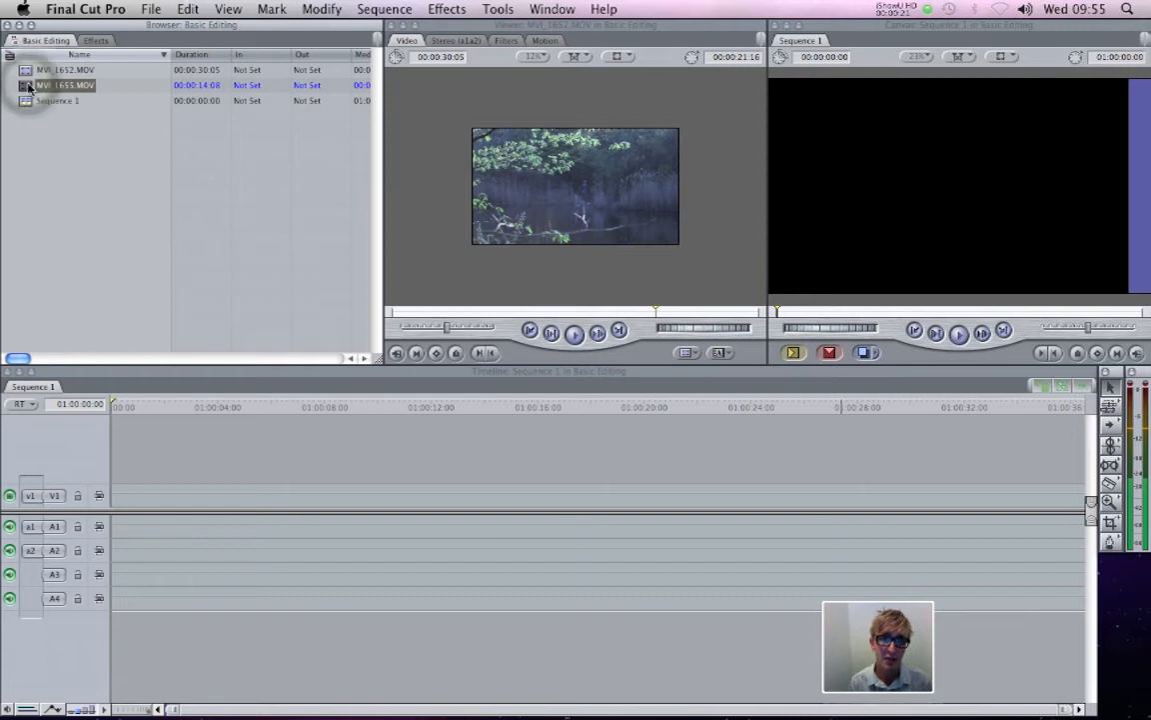
double_click(40, 93)
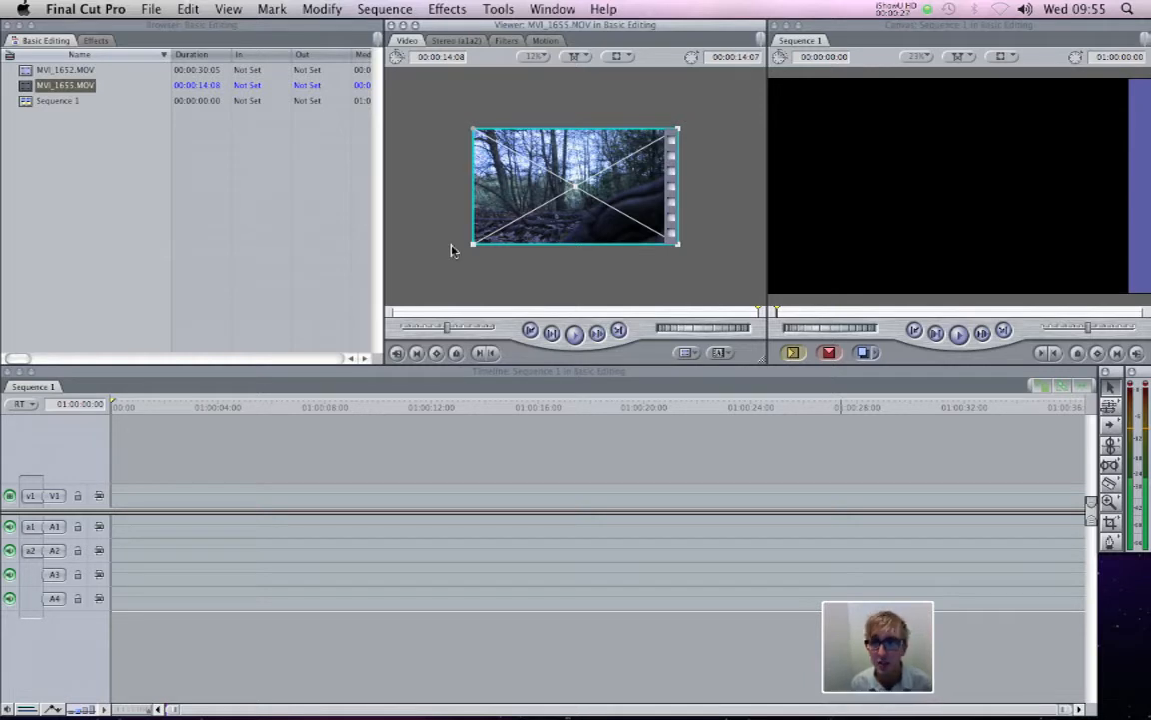
click(575, 334)
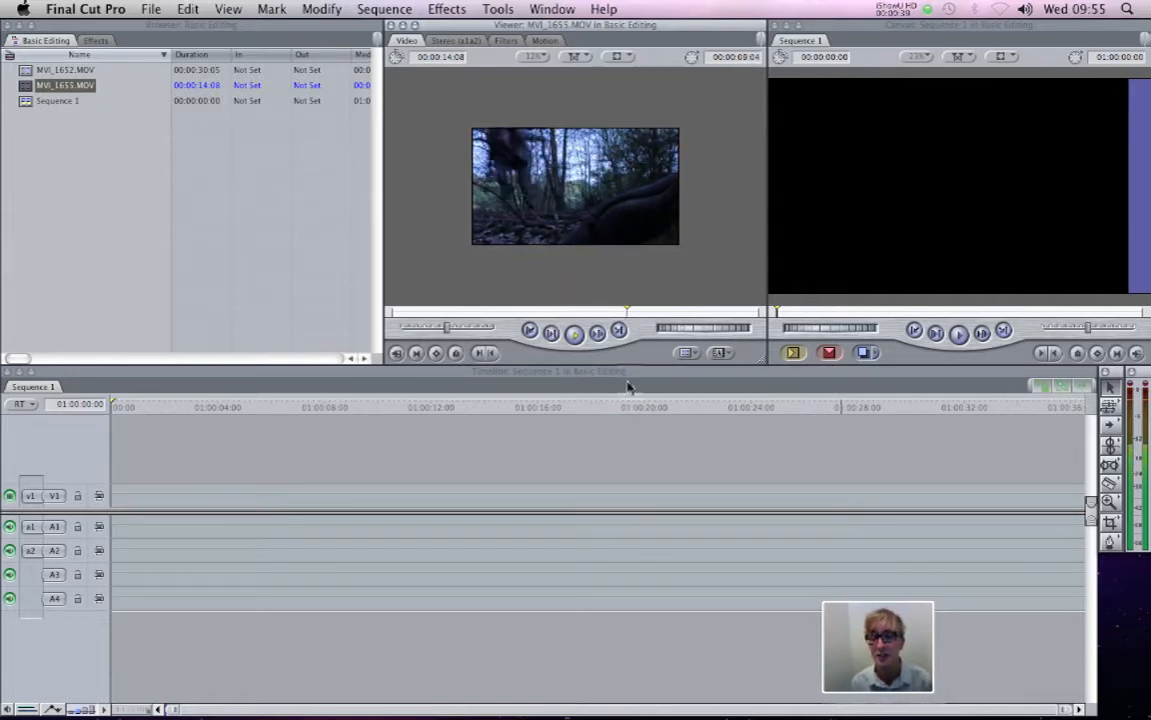
click(576, 334)
Step: Load the clip MVI_1652.MOV into the Viewer and play part of it to review its footage
click(24, 70)
drag(24, 70, 468, 308)
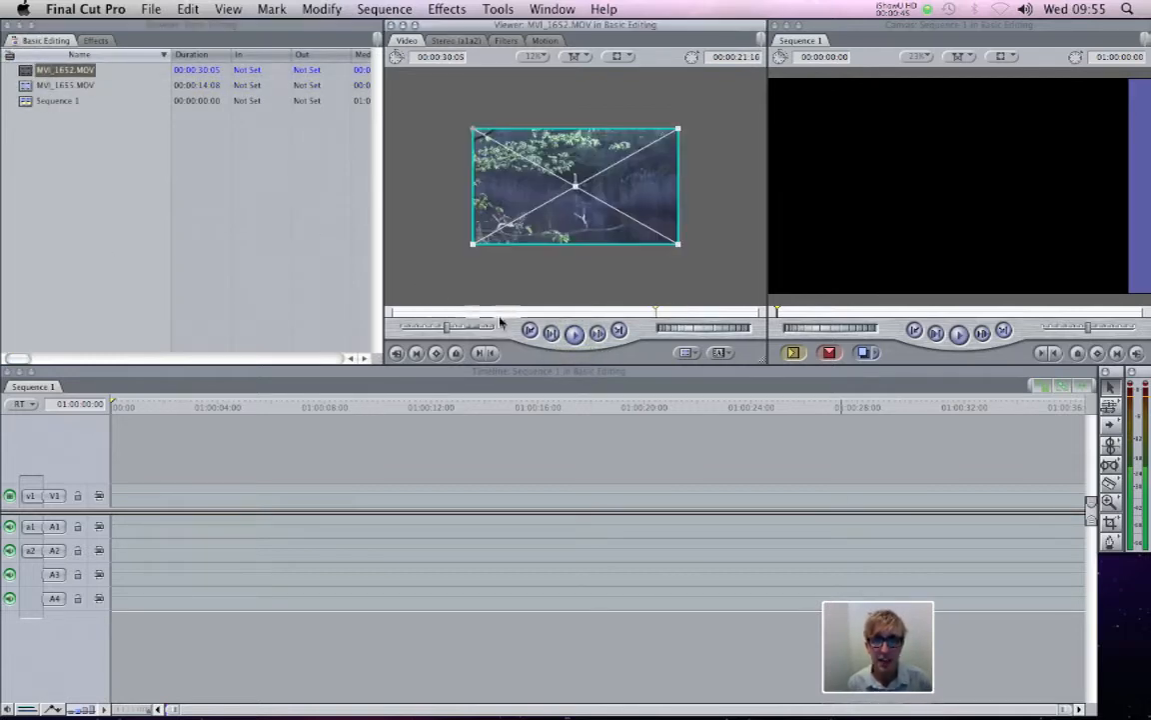
click(575, 334)
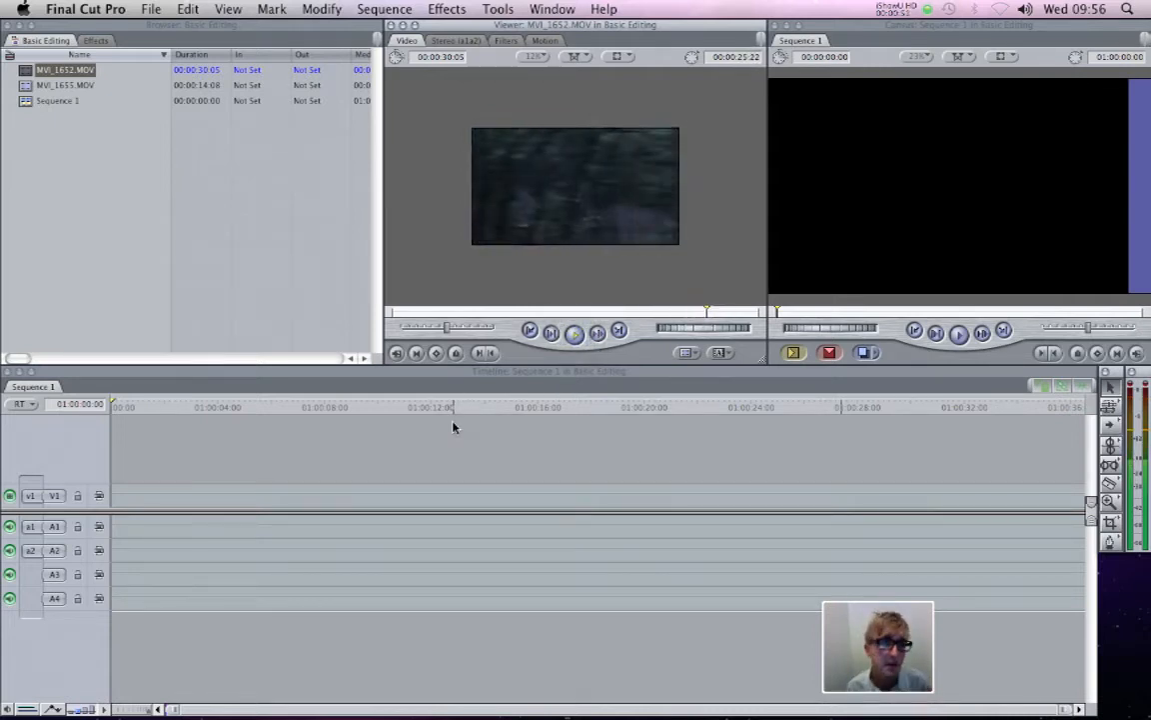
click(573, 332)
click(221, 257)
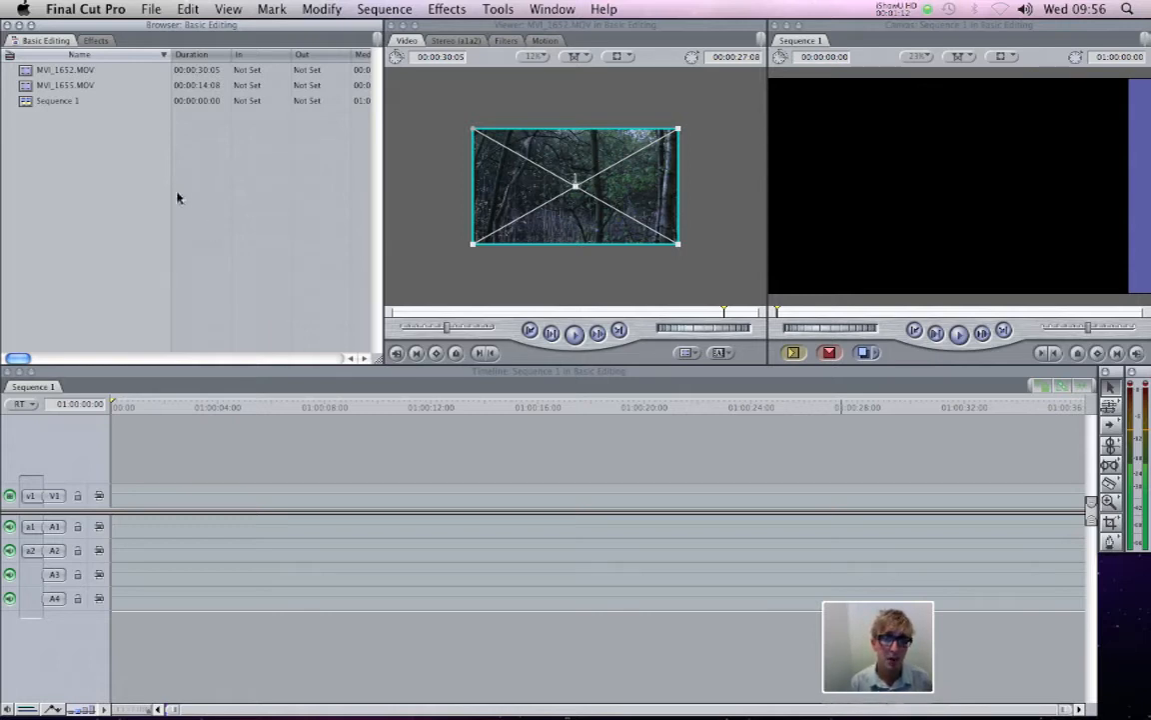
Step: Rename the clip MVI_1652.MOV as "Across Lake" in the Browser
click(69, 71)
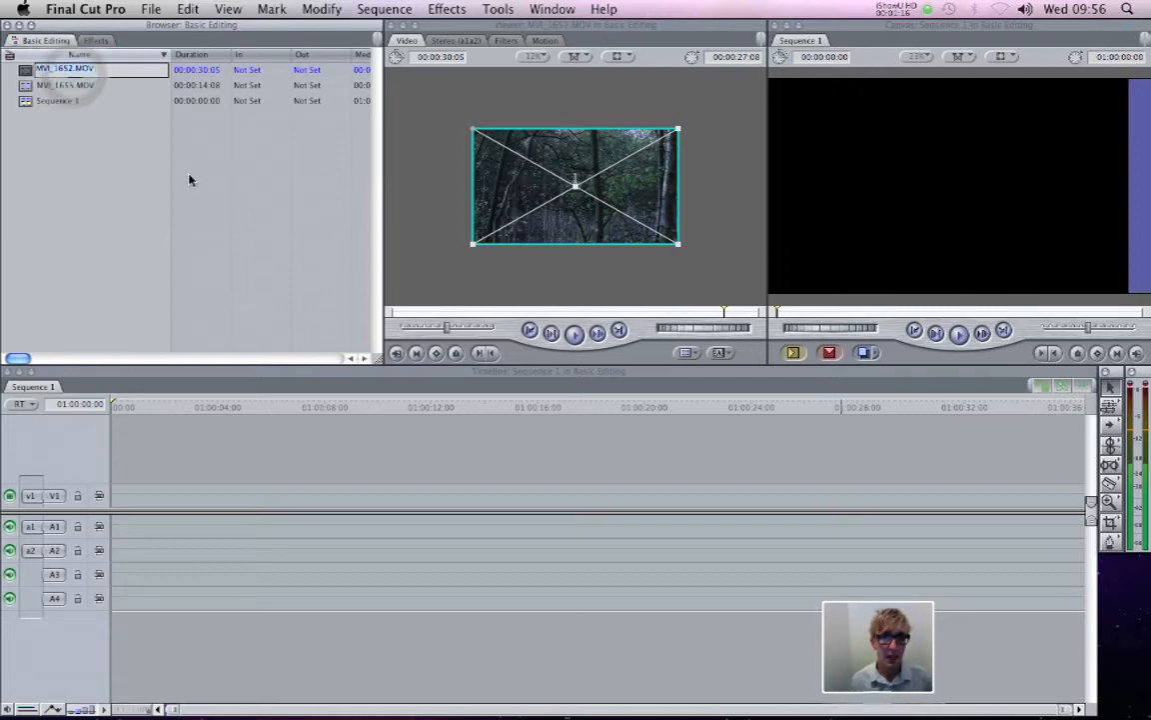
text(Acr)
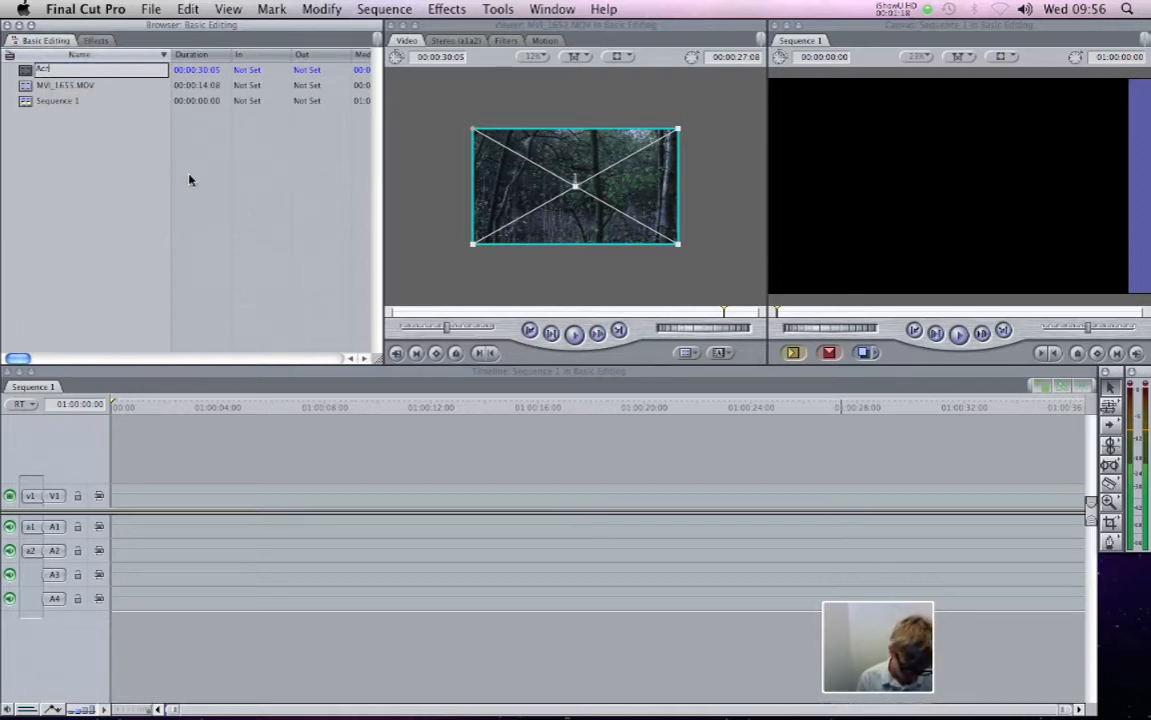
text(oss Lake)
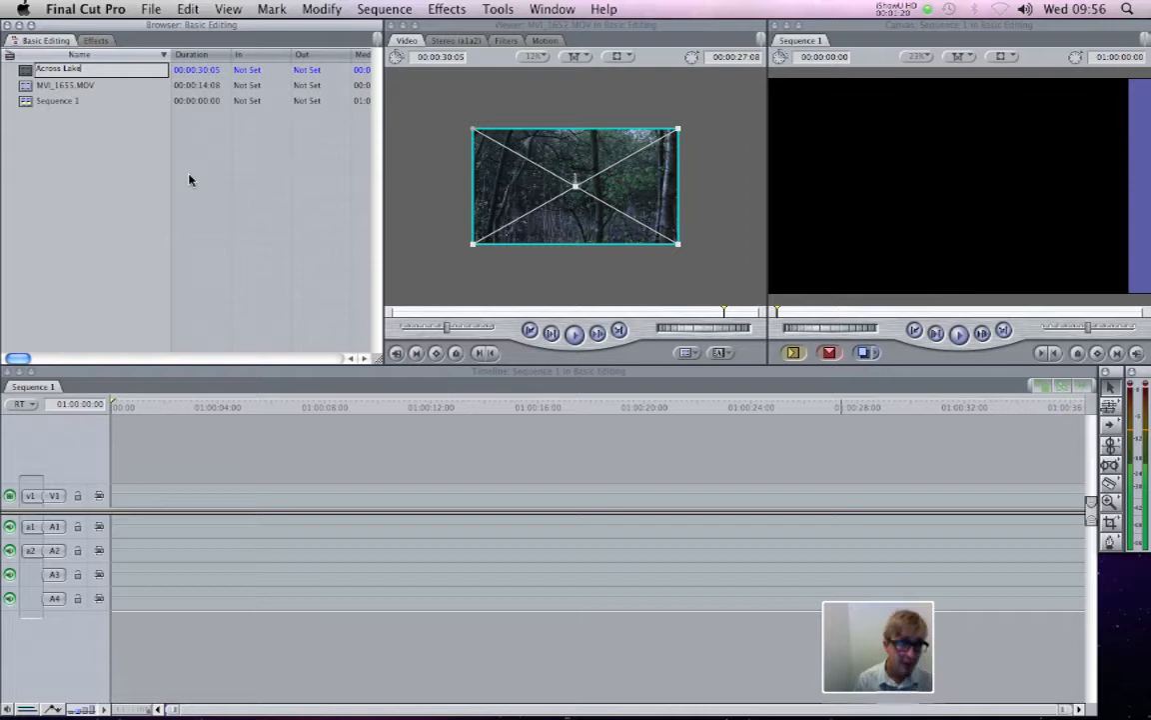
click(139, 229)
Step: Rename the clip MVI_1655.MOV as "Low Angle" in the Browser
click(60, 85)
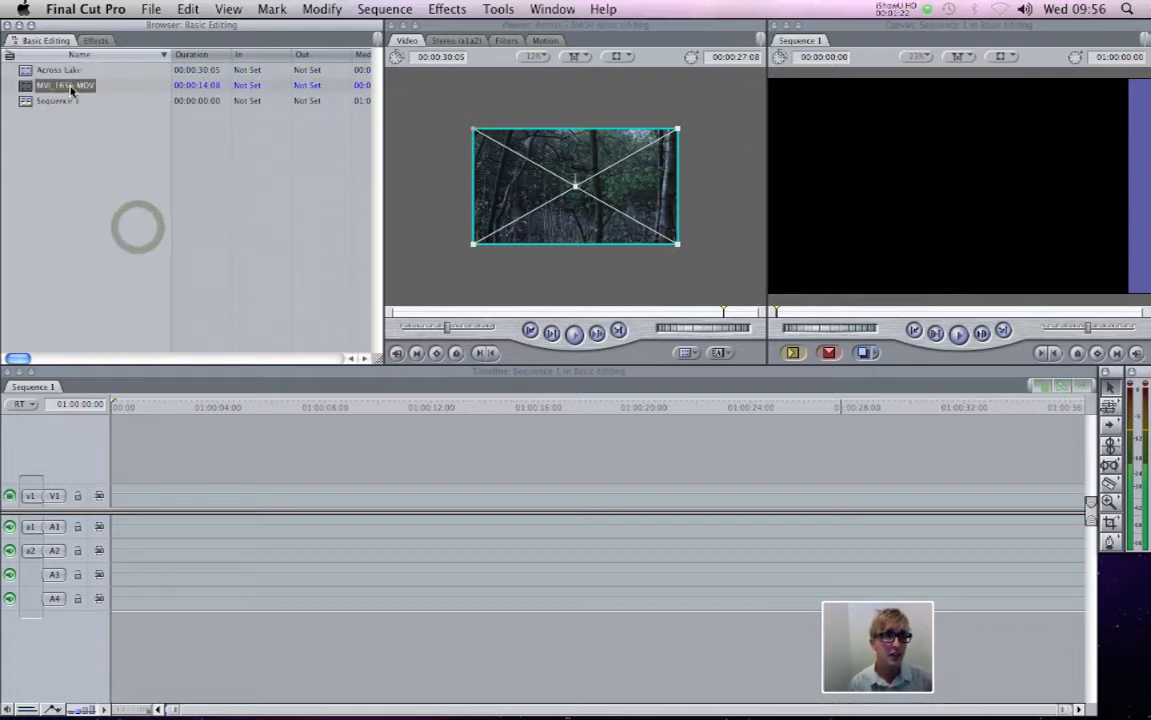
click(68, 87)
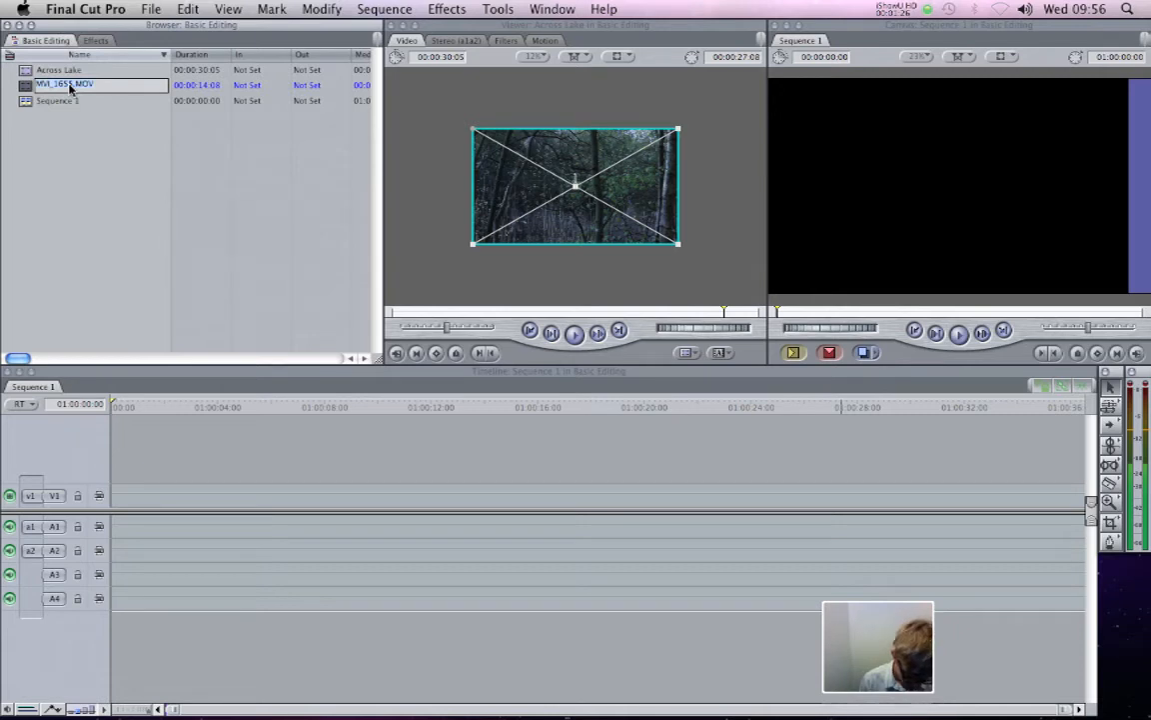
text(Low)
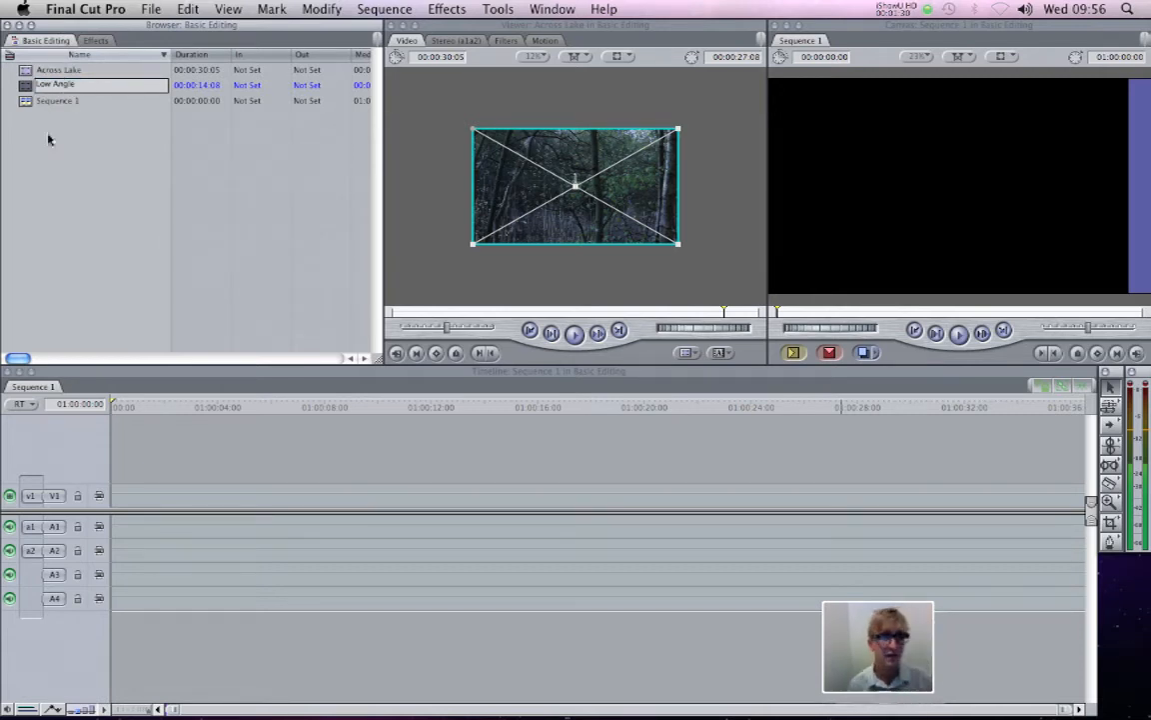
text( Angle)
click(75, 191)
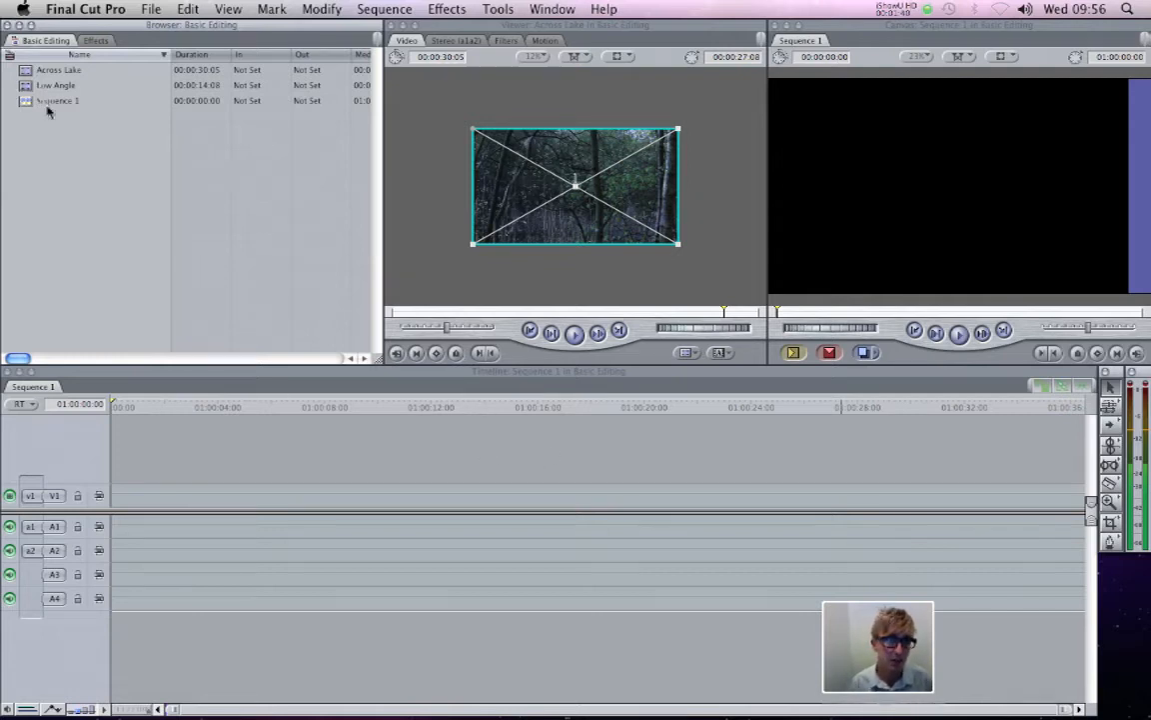
Step: Place the Across Lake clip at the start of Sequence 1 on video track V1 with its audio
click(30, 71)
drag(30, 71, 98, 500)
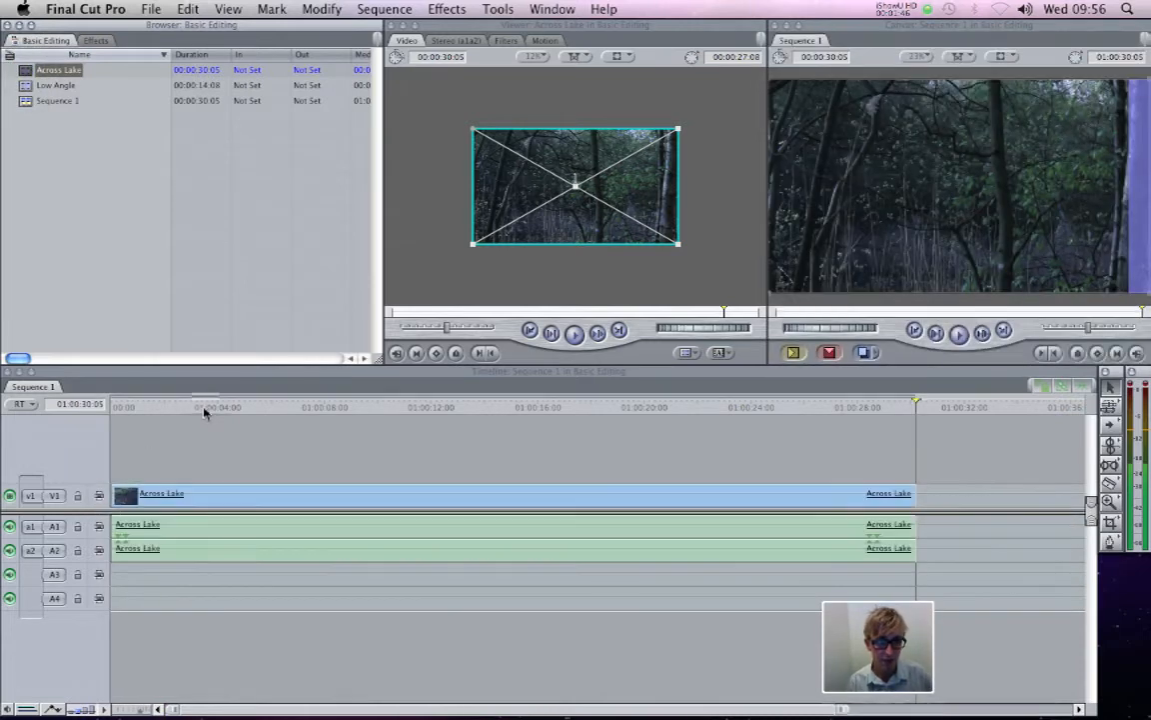
Step: Find the desired start of the action in the sequence and cut the Across Lake clip at 01:00:17:18 with the Razor Blade
click(283, 406)
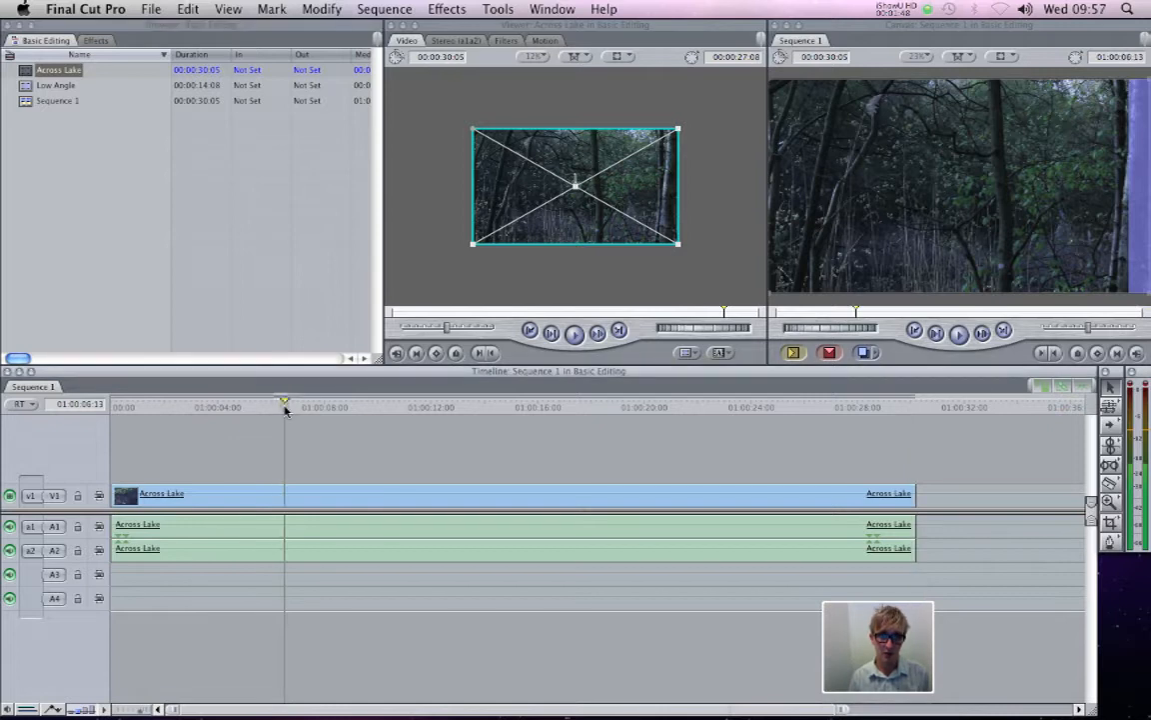
drag(250, 417, 355, 414)
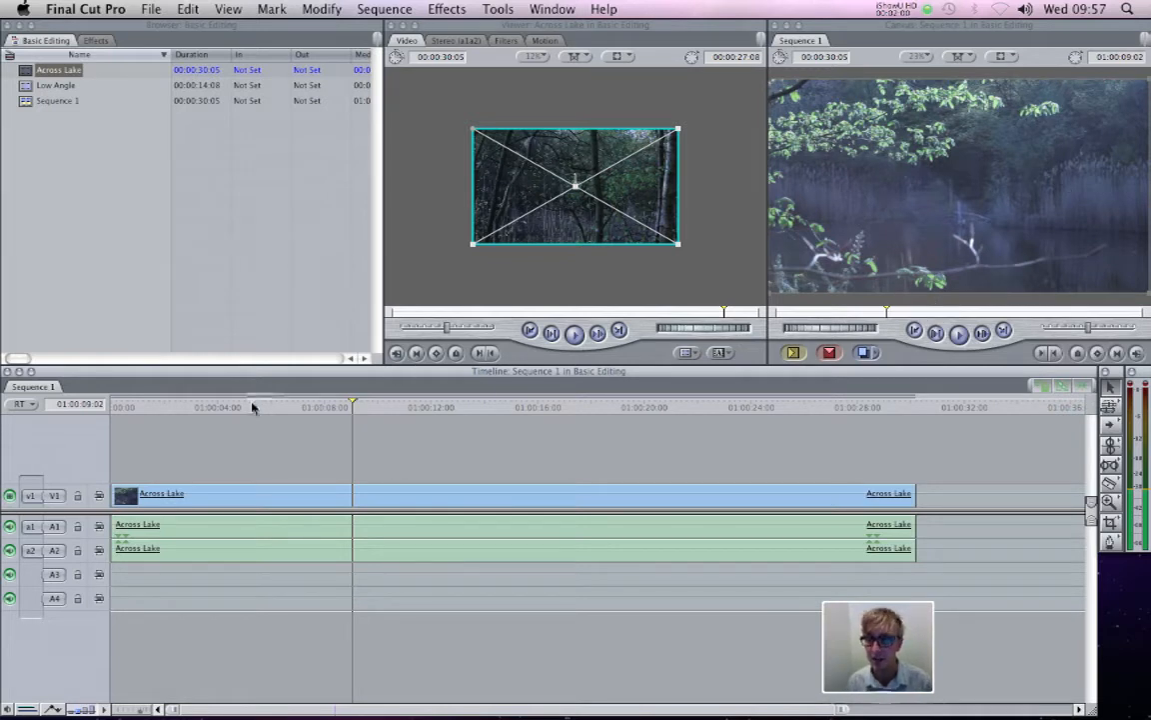
key(space)
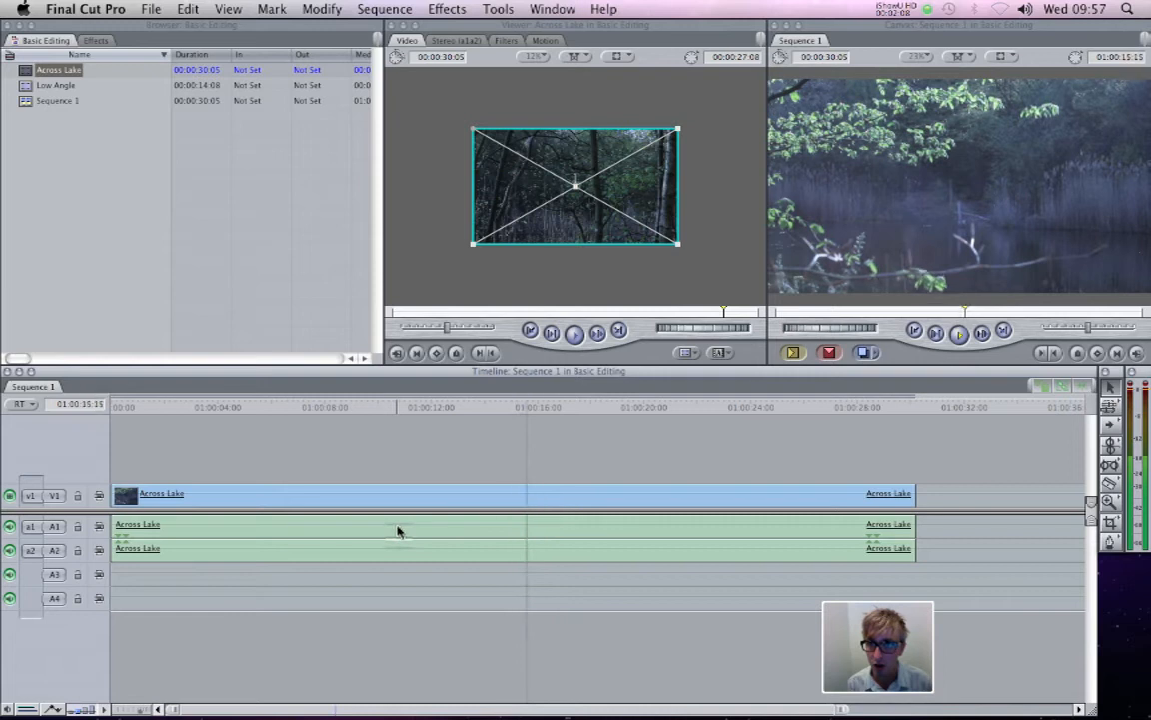
key(space)
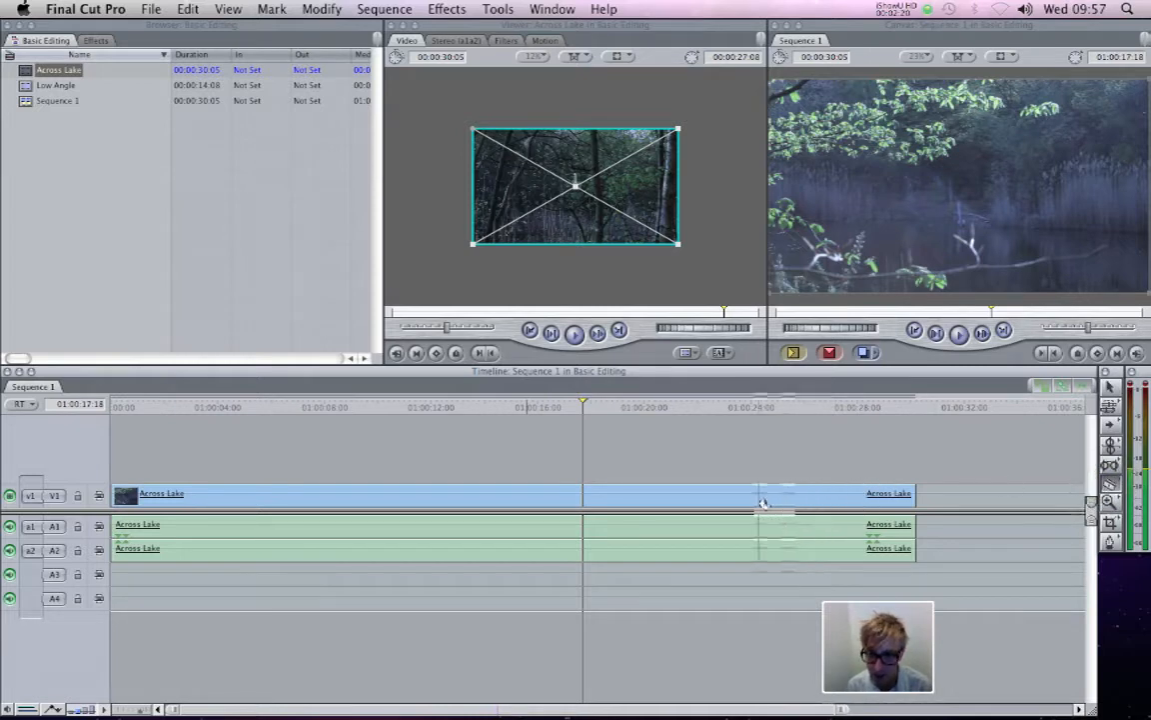
click(586, 500)
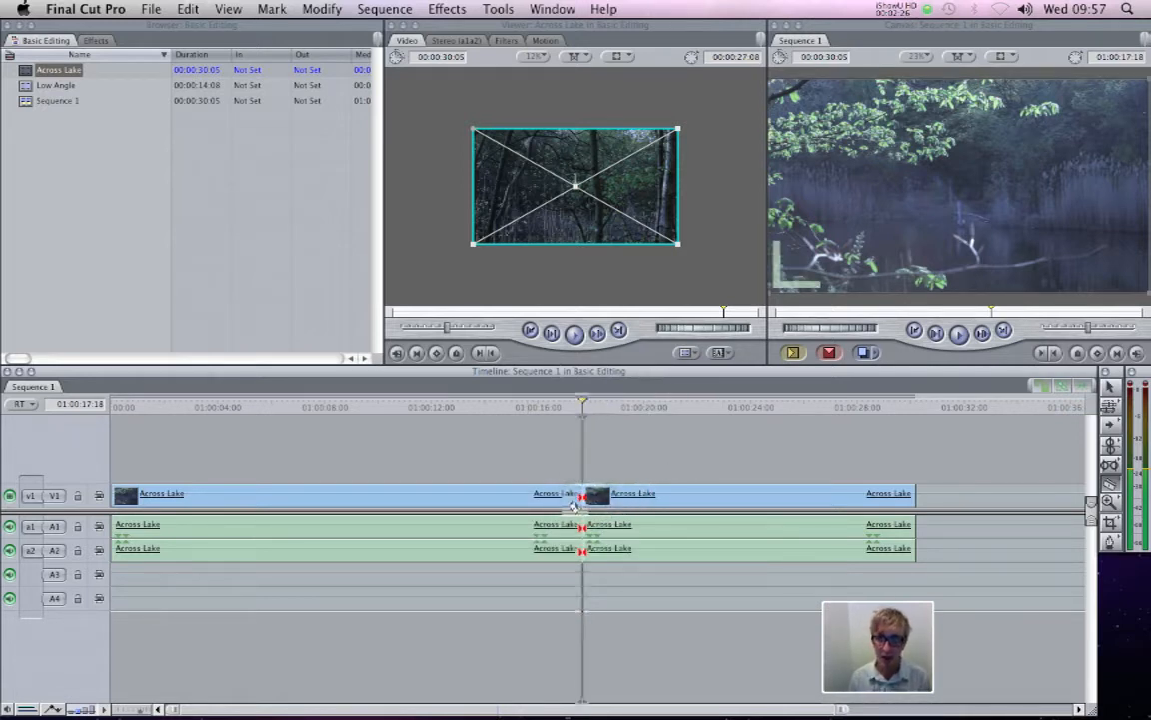
Step: Ripple delete the part of Across Lake before the cut so the remaining part moves to the sequence start
click(1111, 389)
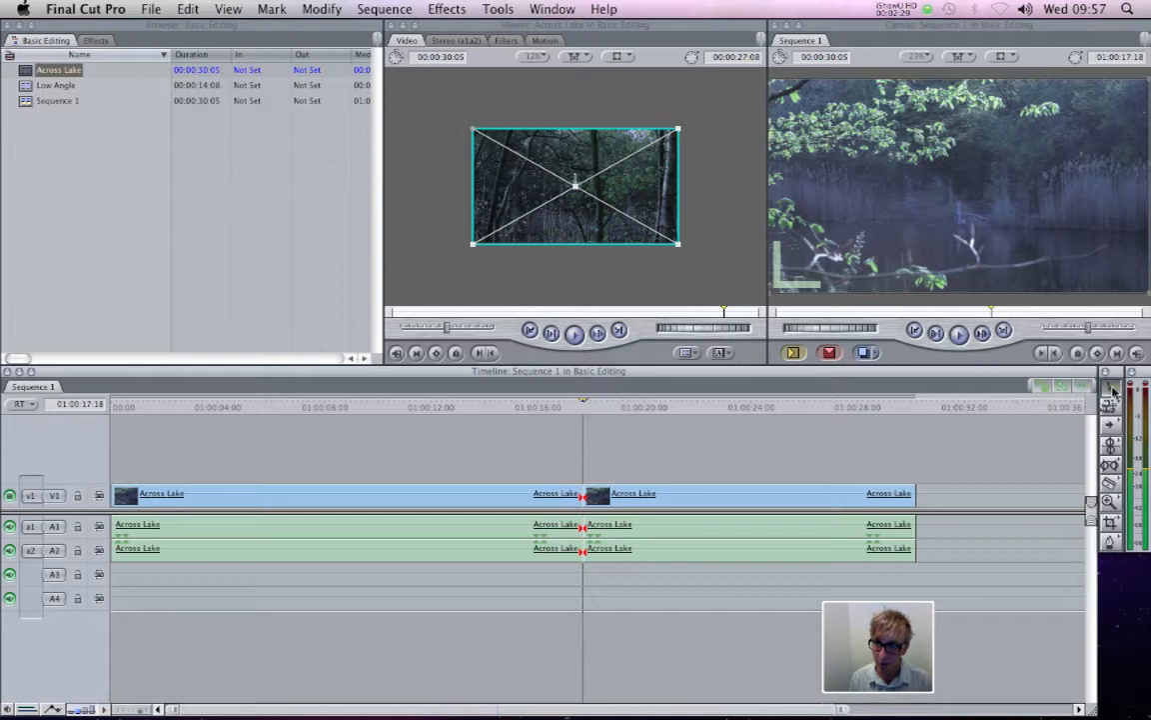
click(331, 496)
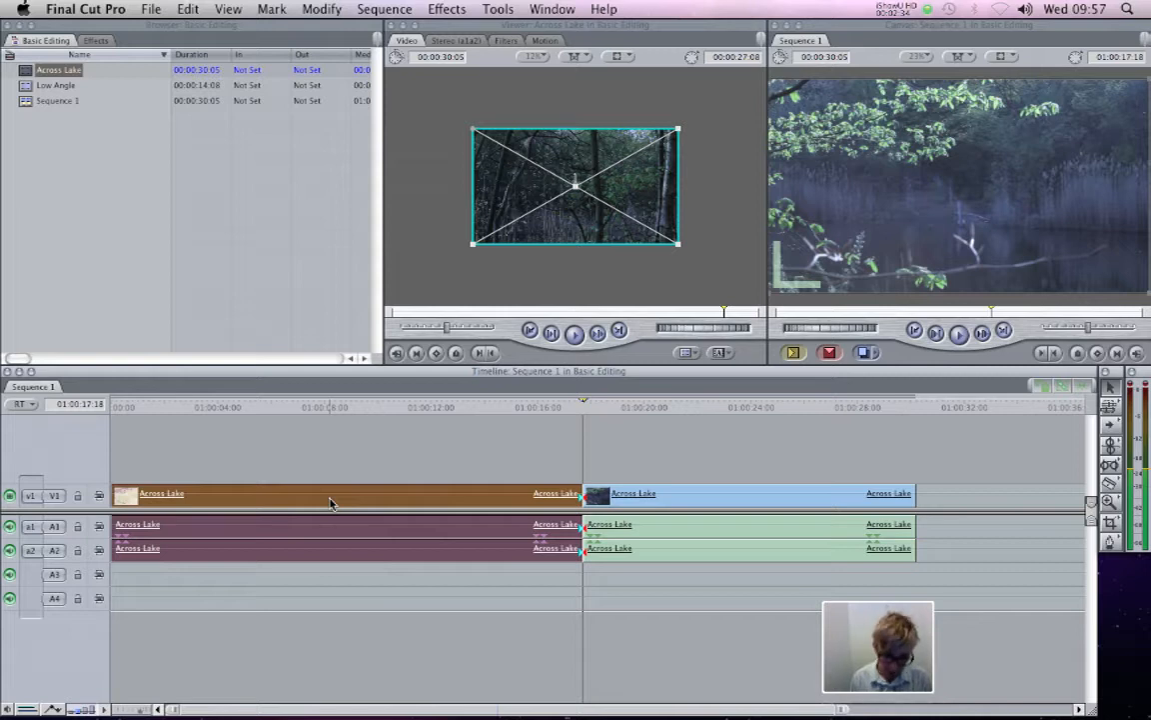
key(shift+Delete)
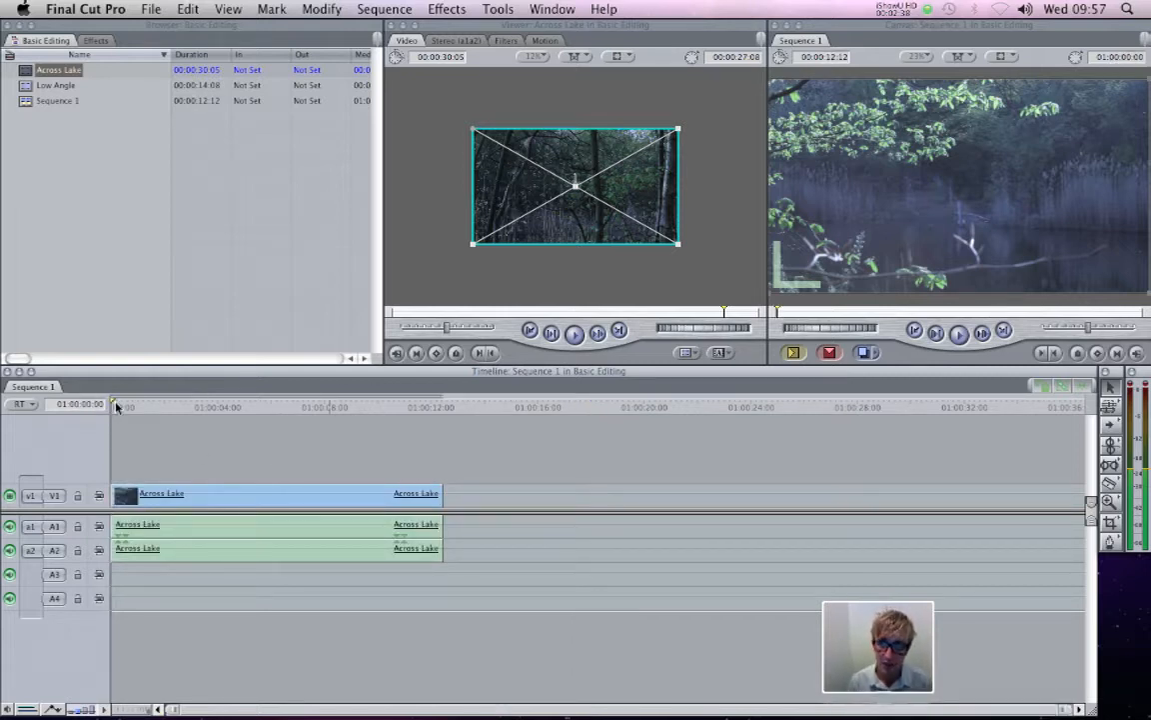
Step: Play back the trimmed sequence and cut the Across Lake clip at 01:00:07:08 with the Razor Blade
key(space)
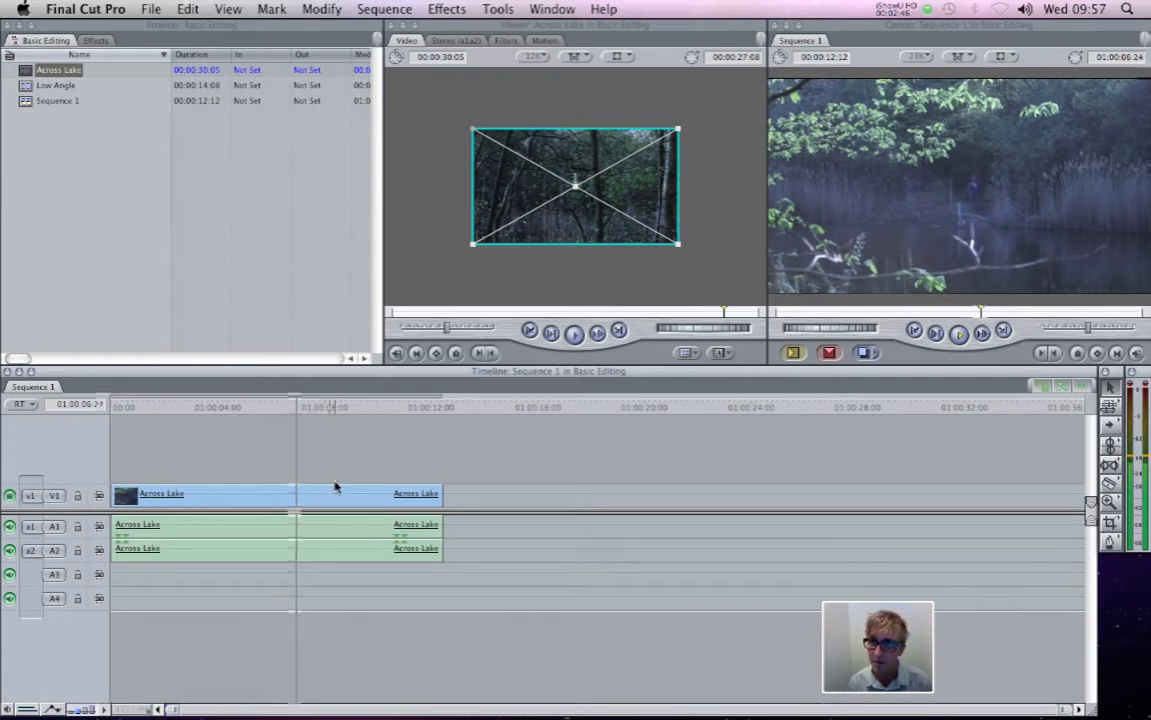
click(344, 405)
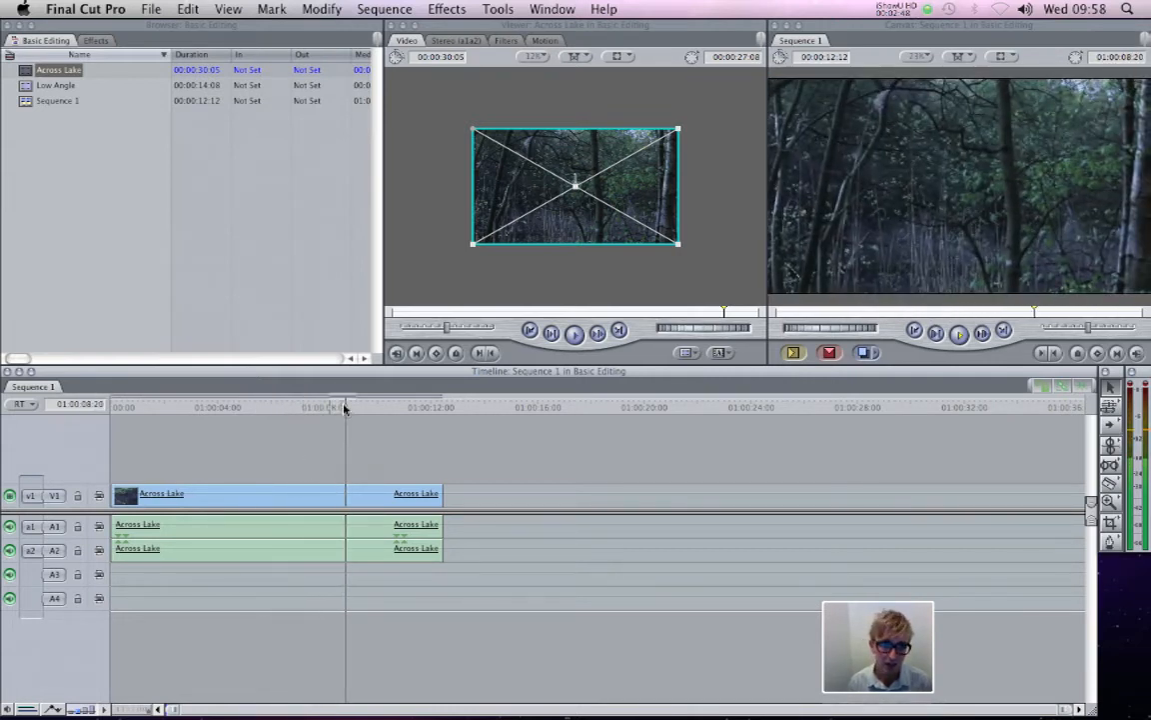
drag(328, 410, 307, 410)
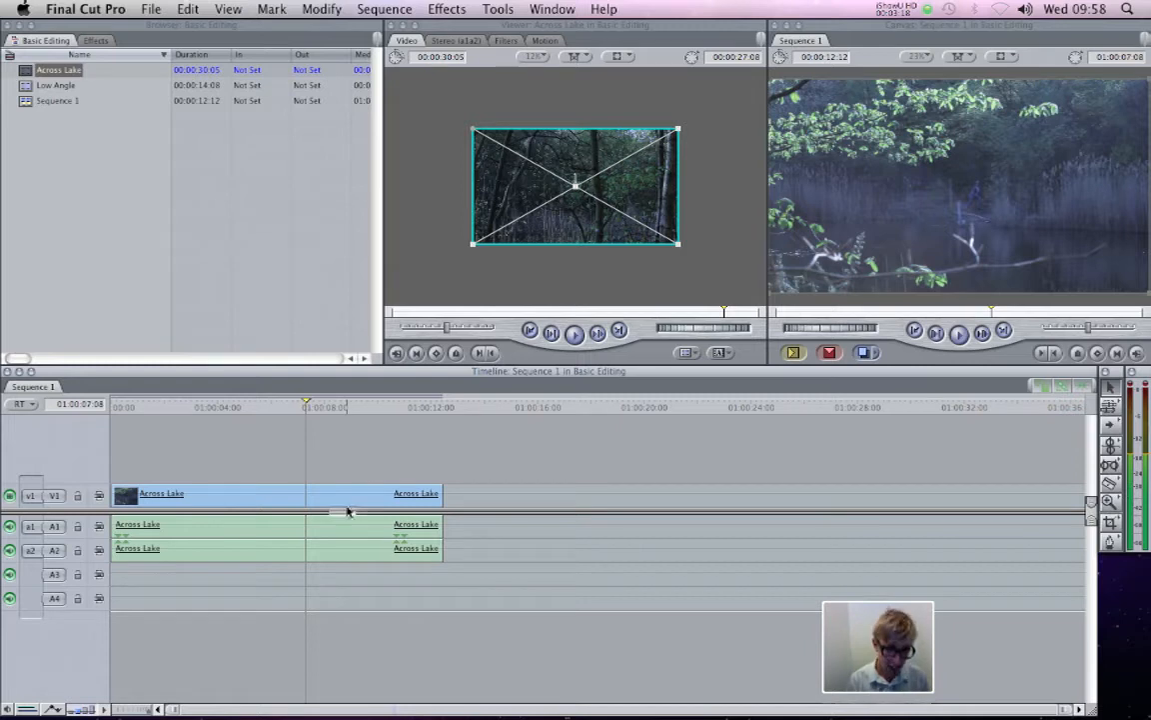
key(b)
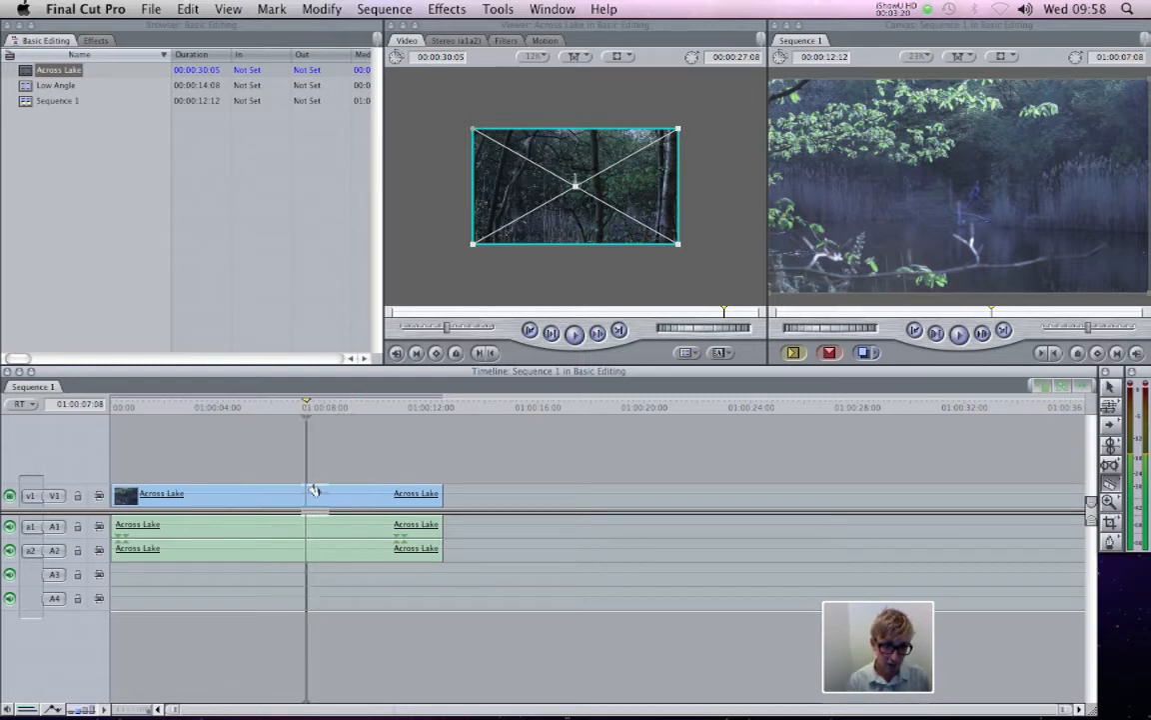
click(308, 493)
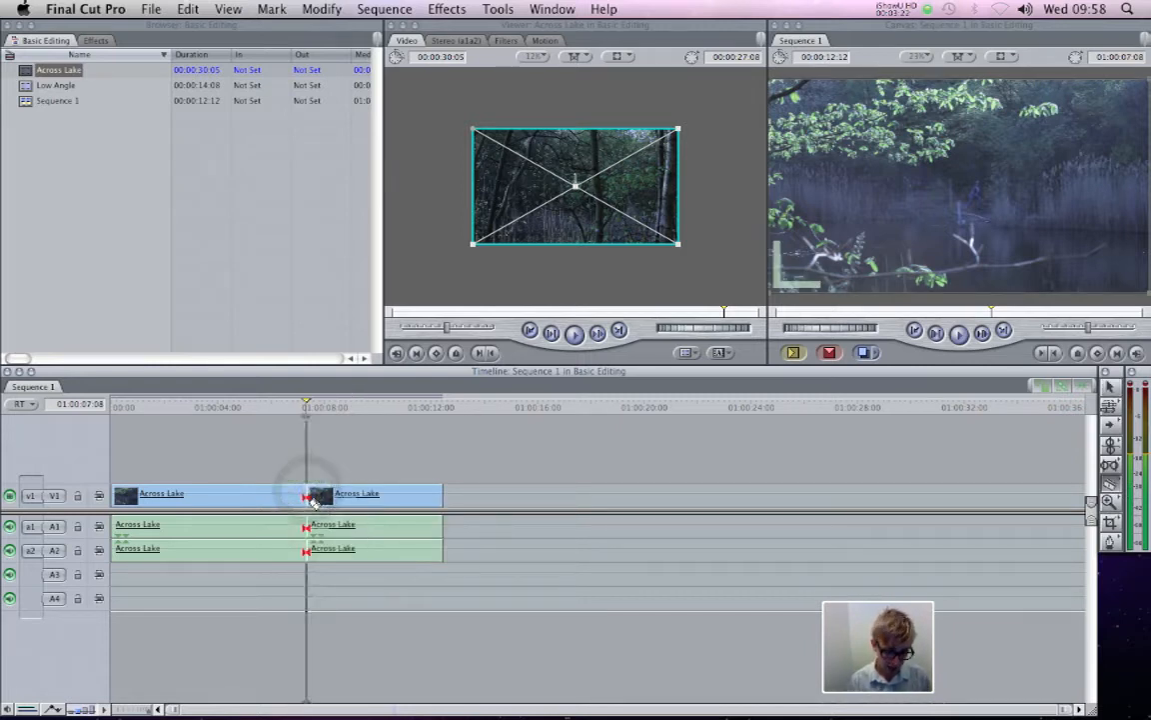
Step: Delete the part of the Across Lake clip after the 01:00:07:08 cut
key(a)
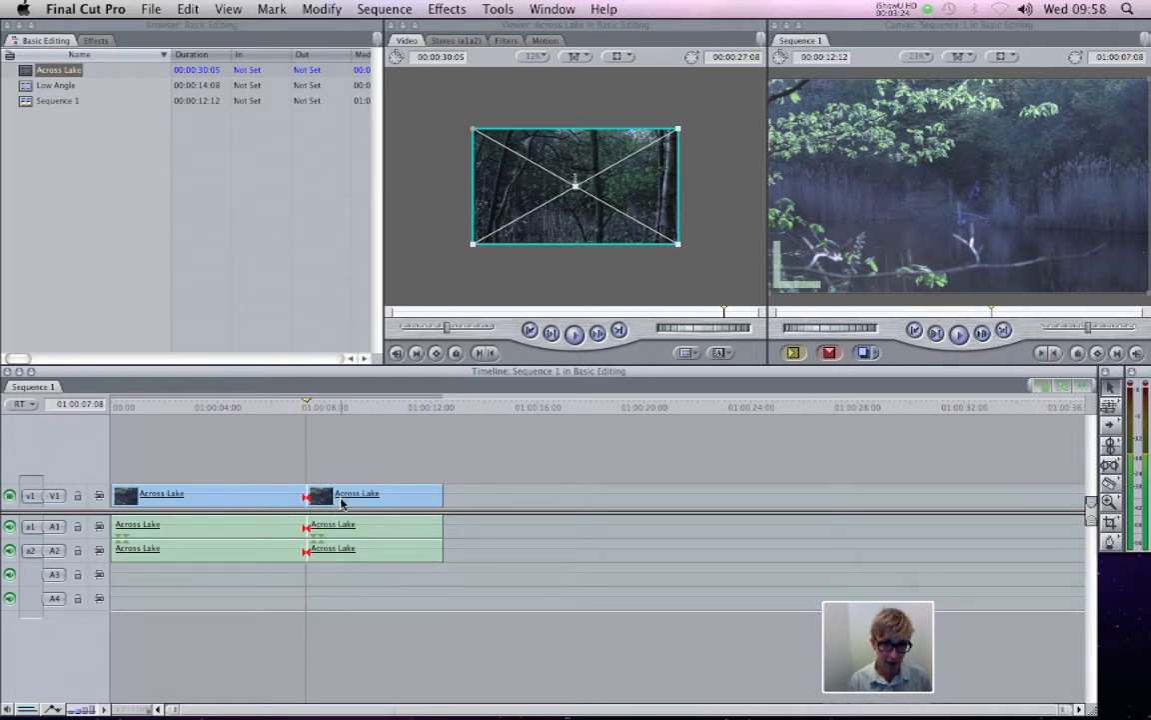
click(345, 500)
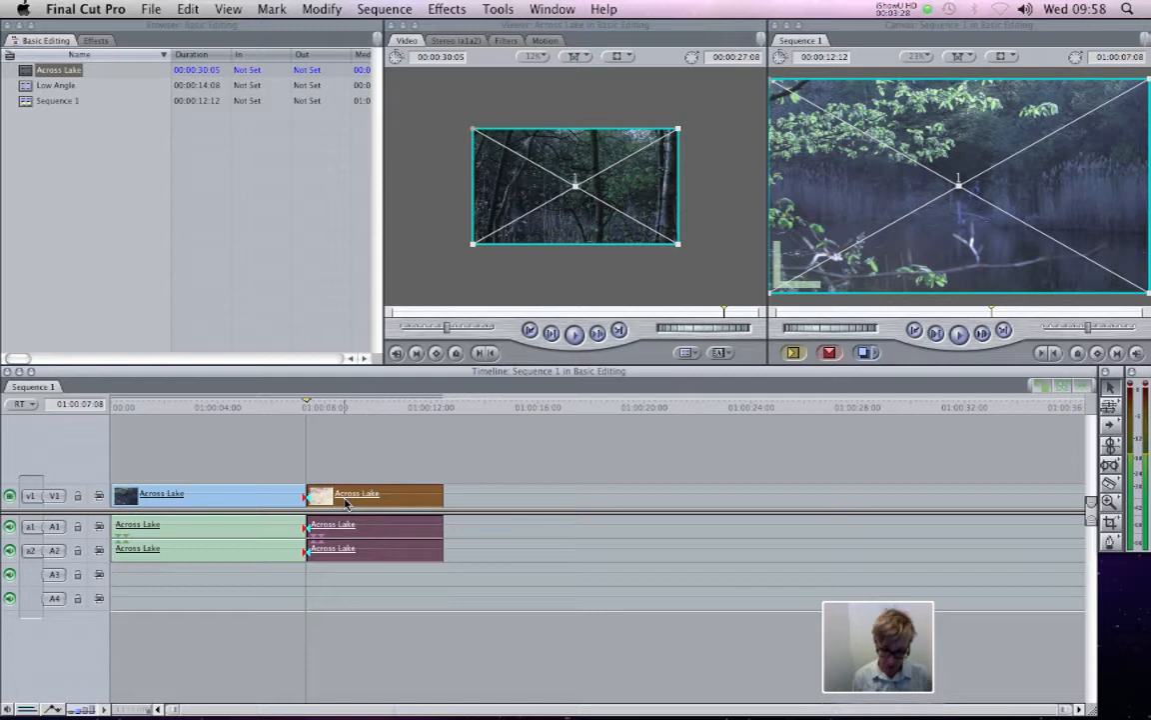
key(Delete)
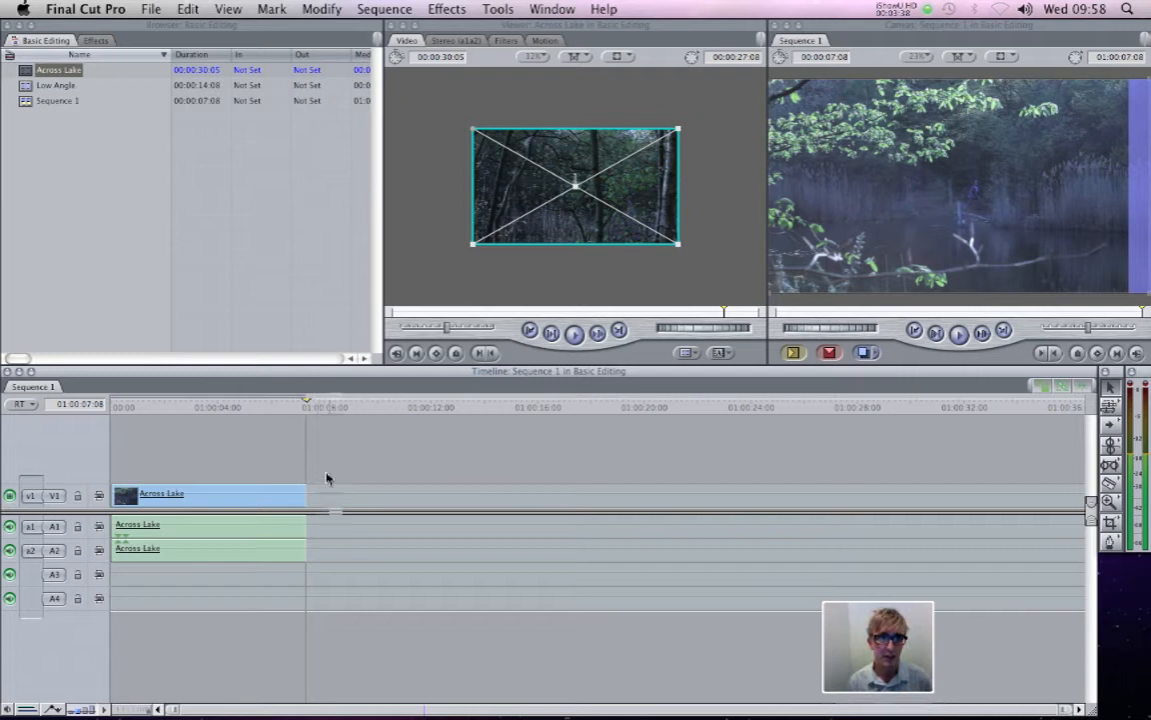
Step: Open the Low Angle clip in the Viewer and mark its In point at 00:00:05:23
click(27, 87)
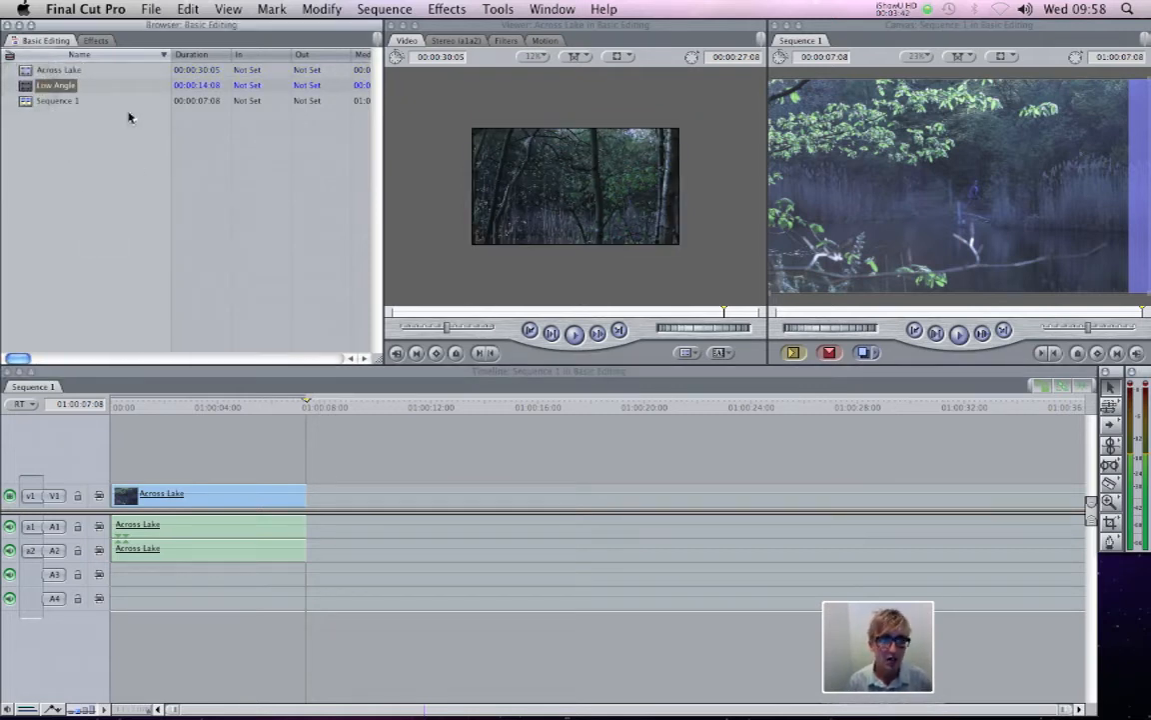
double_click(50, 88)
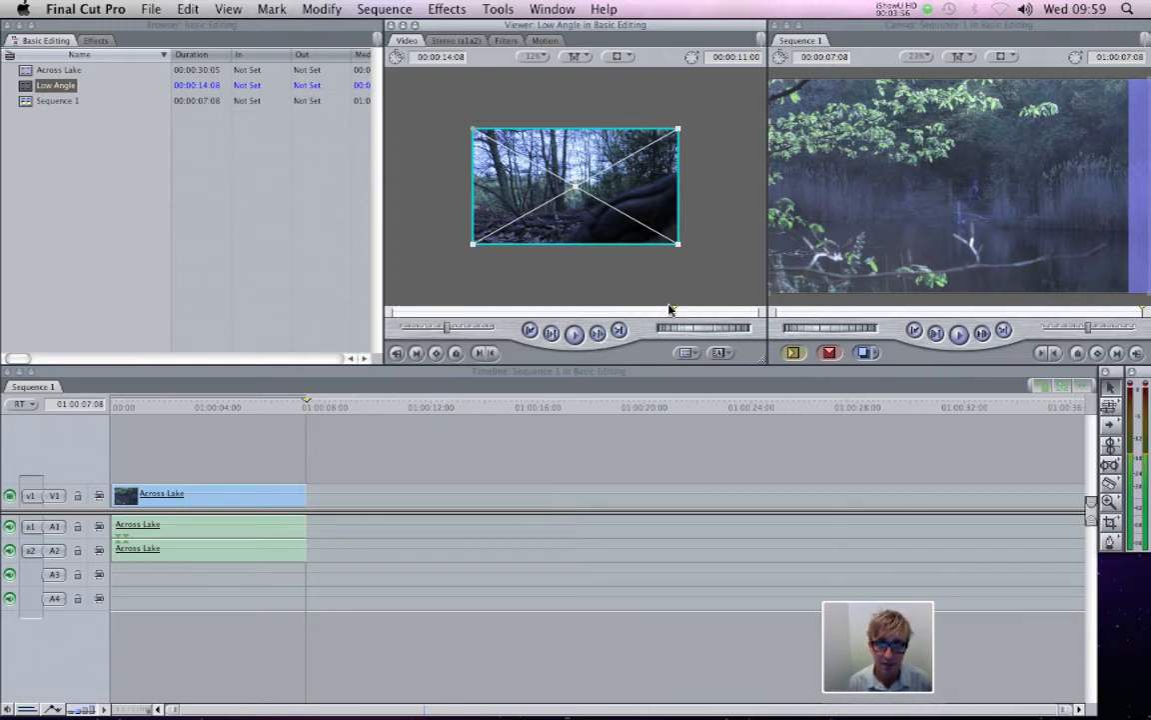
drag(675, 312, 541, 316)
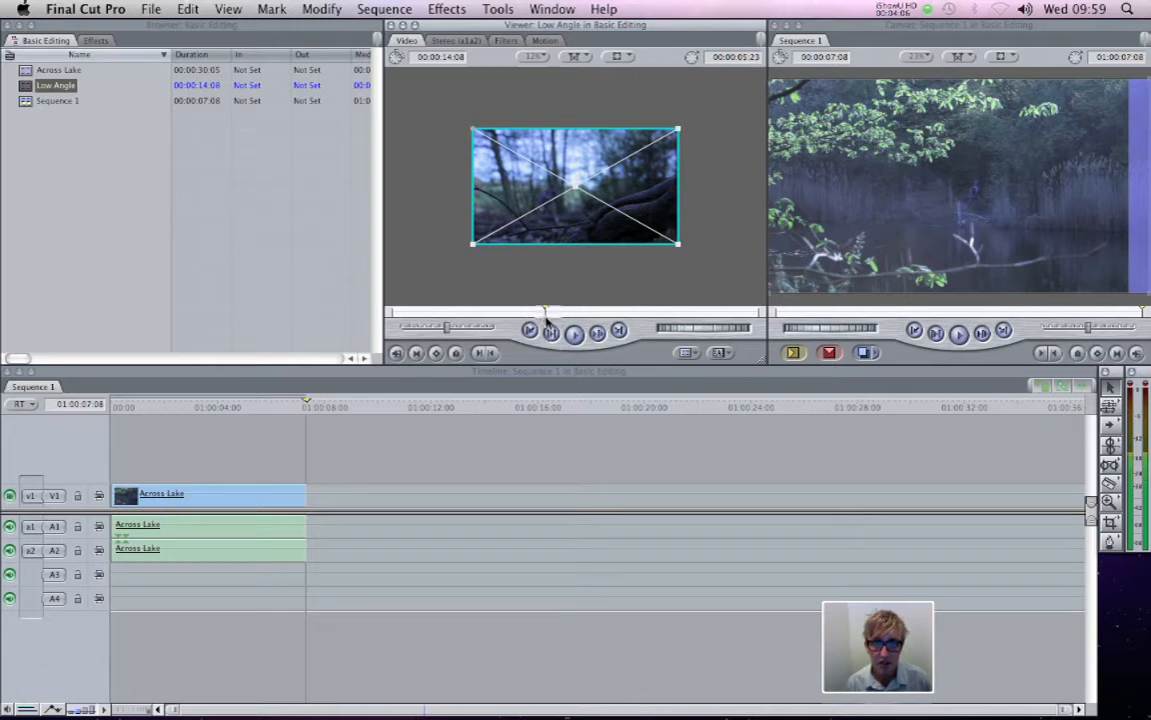
click(480, 355)
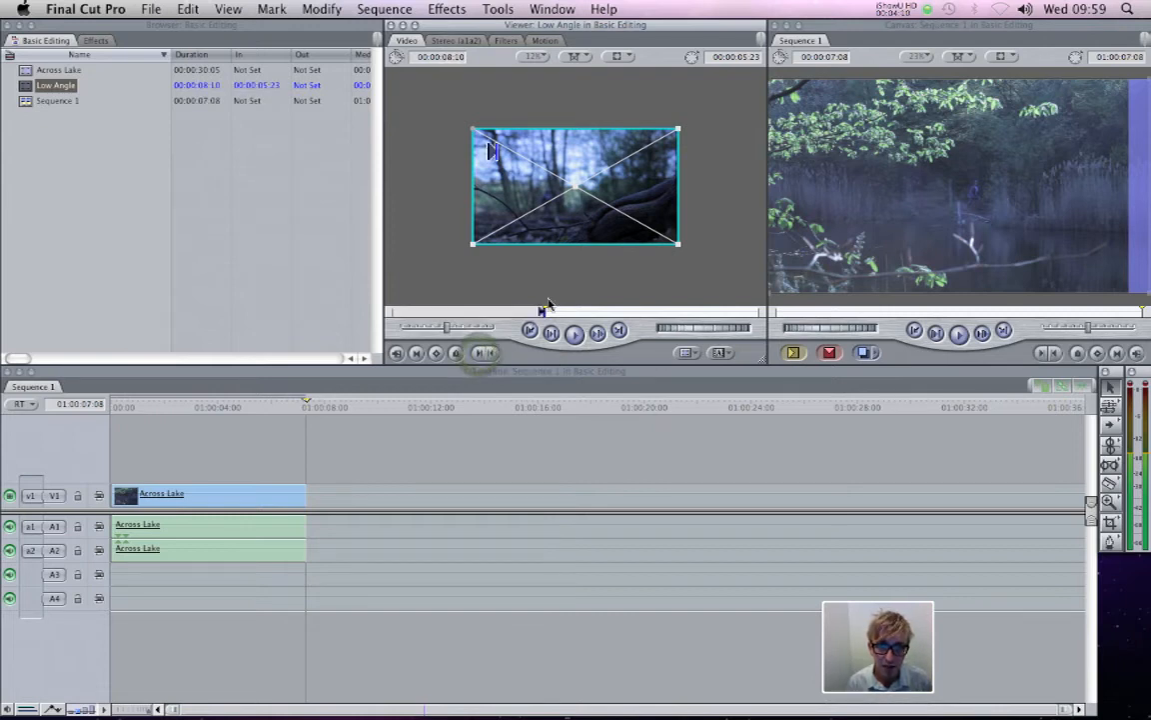
Step: Mark Low Angle's Out point at 00:00:09:19 and add the marked section directly after Across Lake in Sequence 1
drag(548, 311, 643, 313)
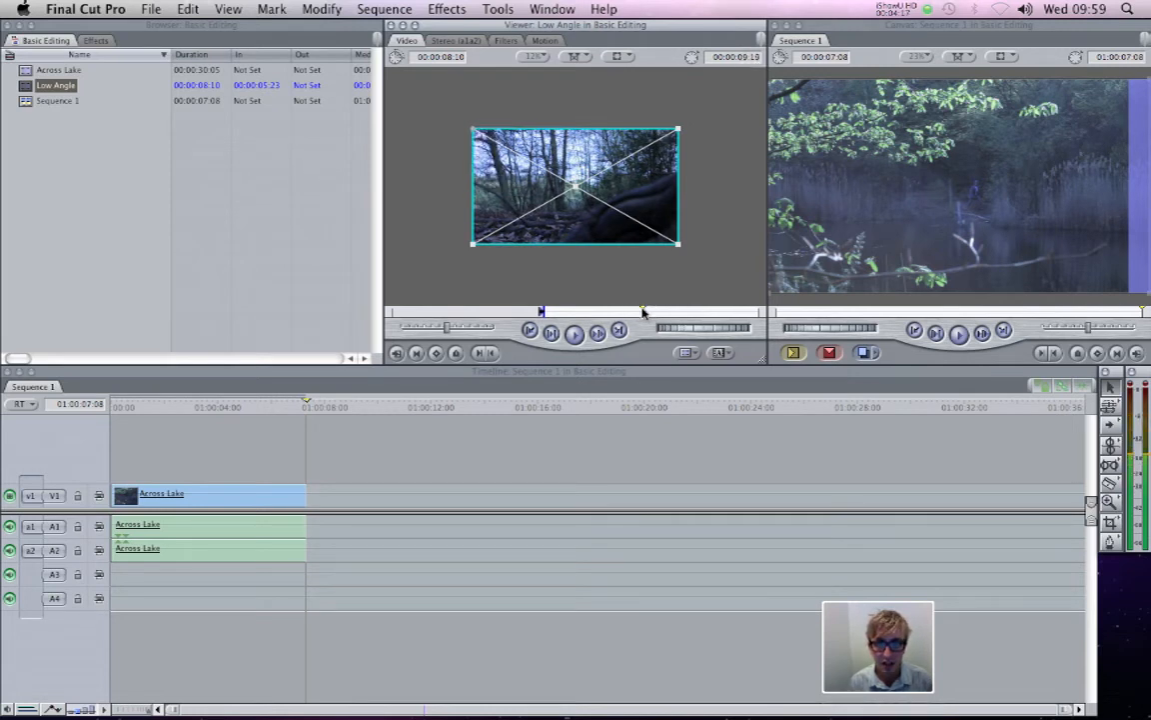
click(494, 355)
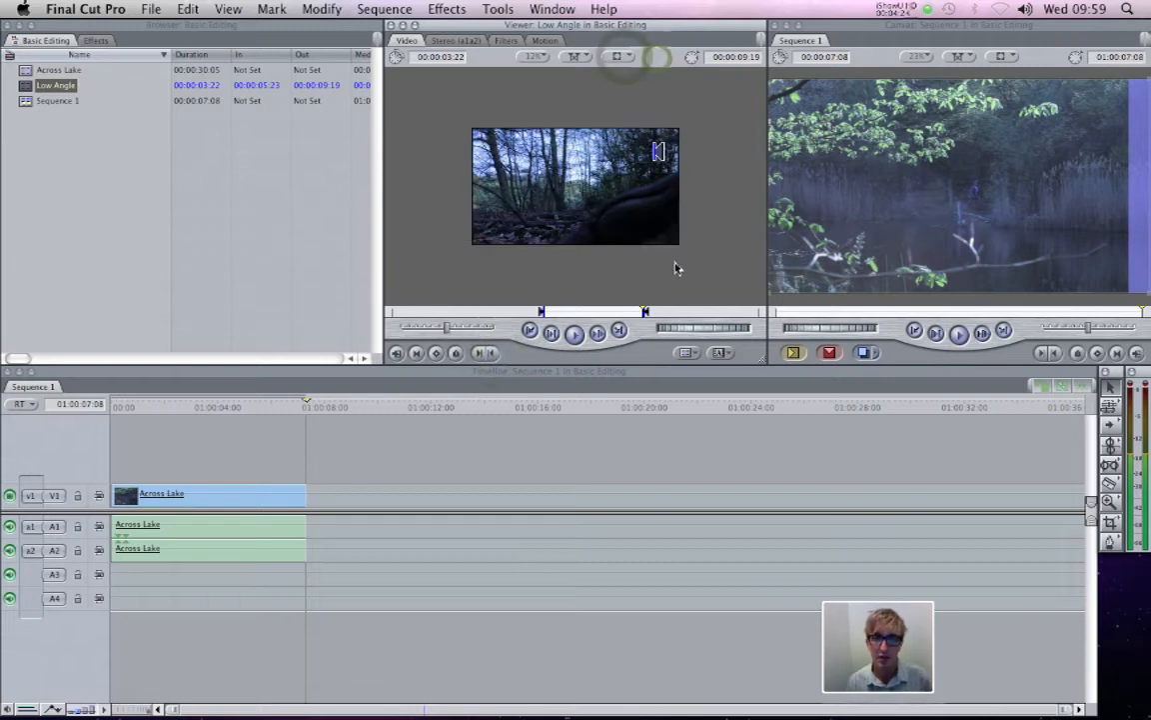
drag(578, 185, 313, 526)
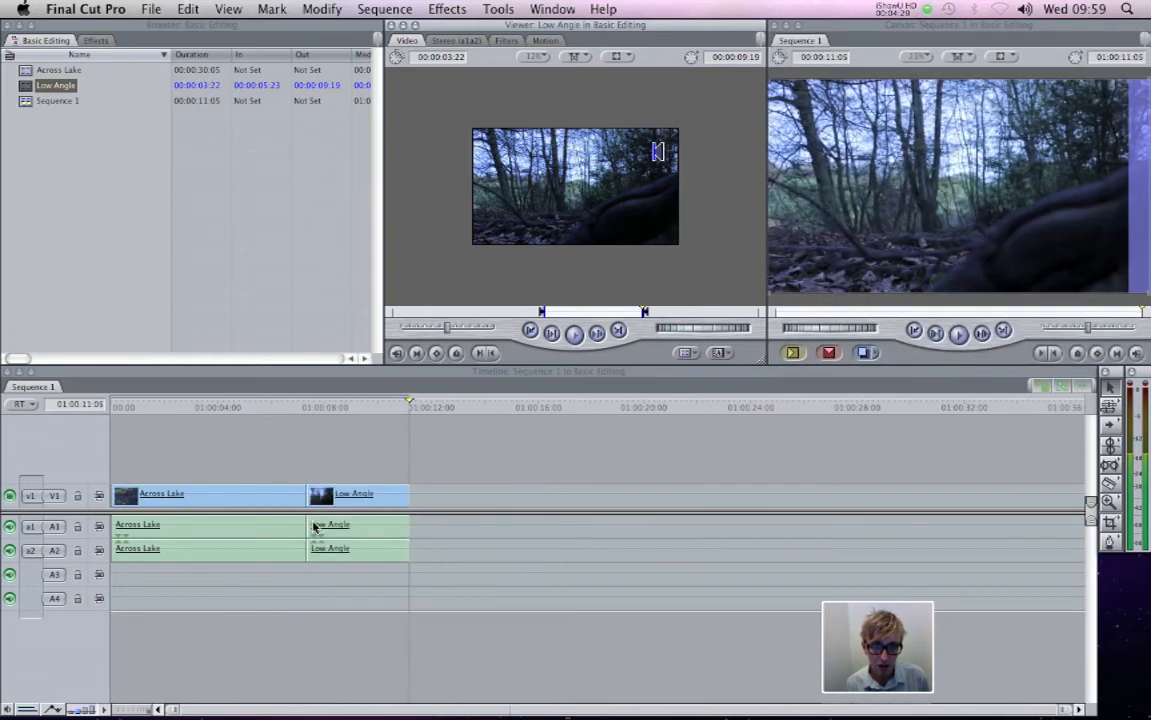
Step: Play back the sequence from its start and replay the transition from Across Lake to Low Angle
mouse_move(333, 407)
mouse_down()
mouse_move(284, 417)
mouse_move(267, 408)
mouse_move(342, 411)
mouse_up()
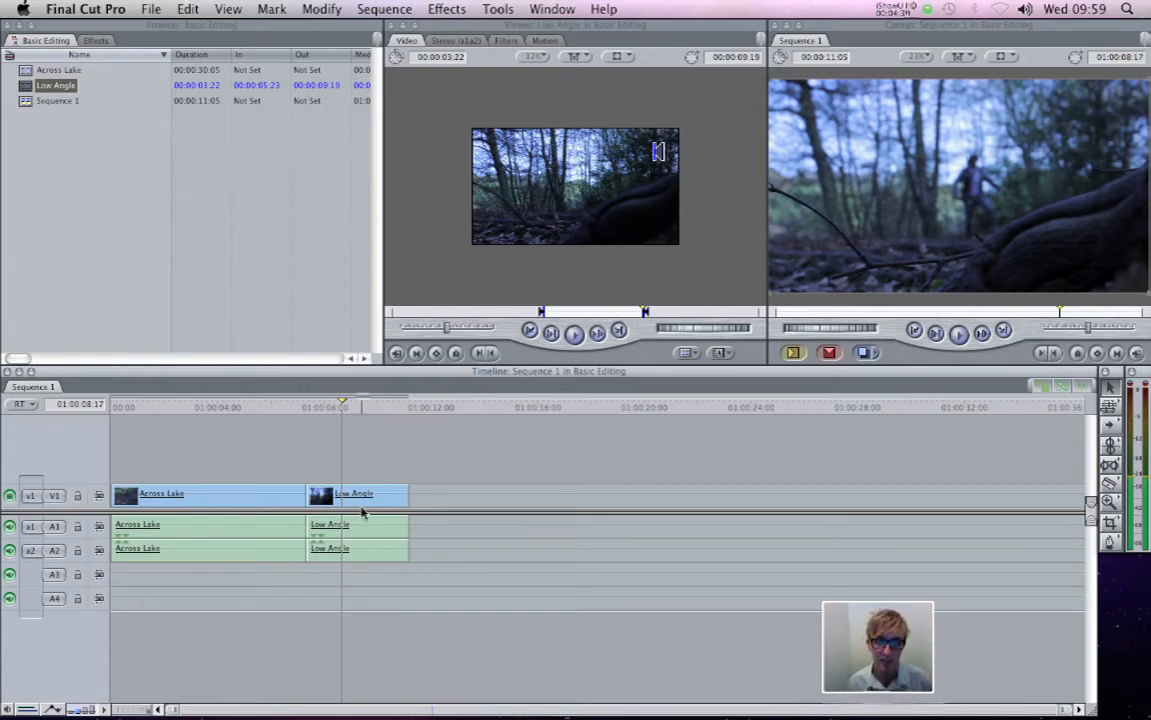
drag(293, 407, 115, 409)
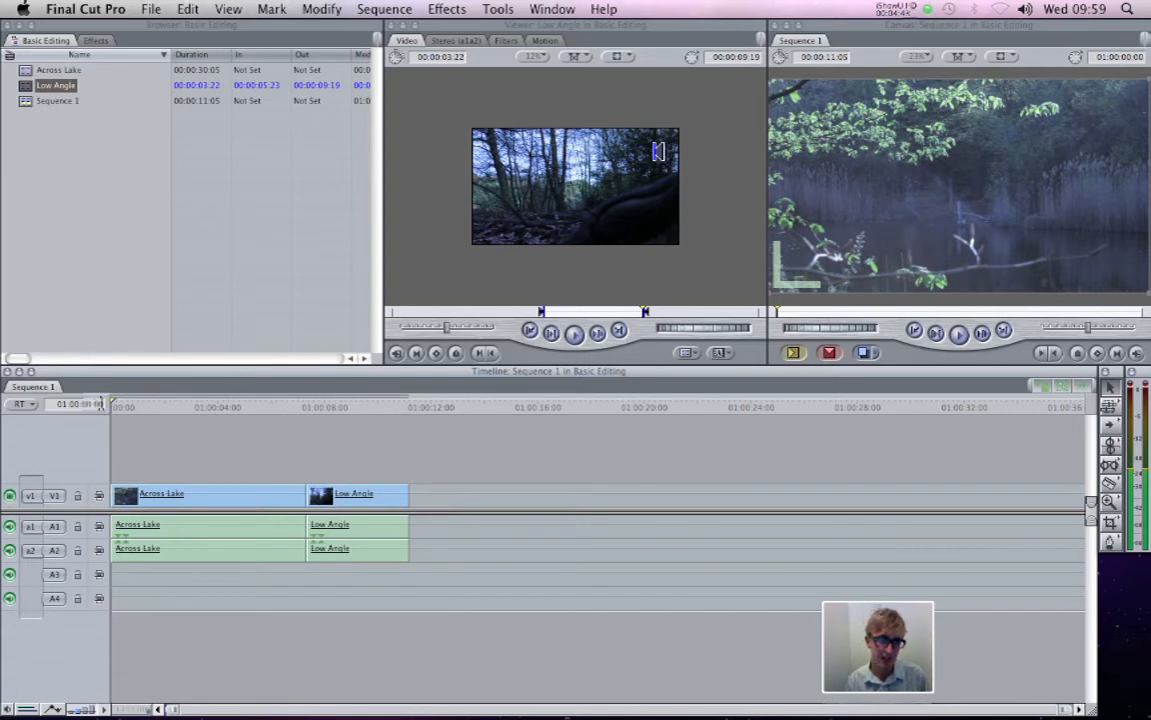
click(116, 405)
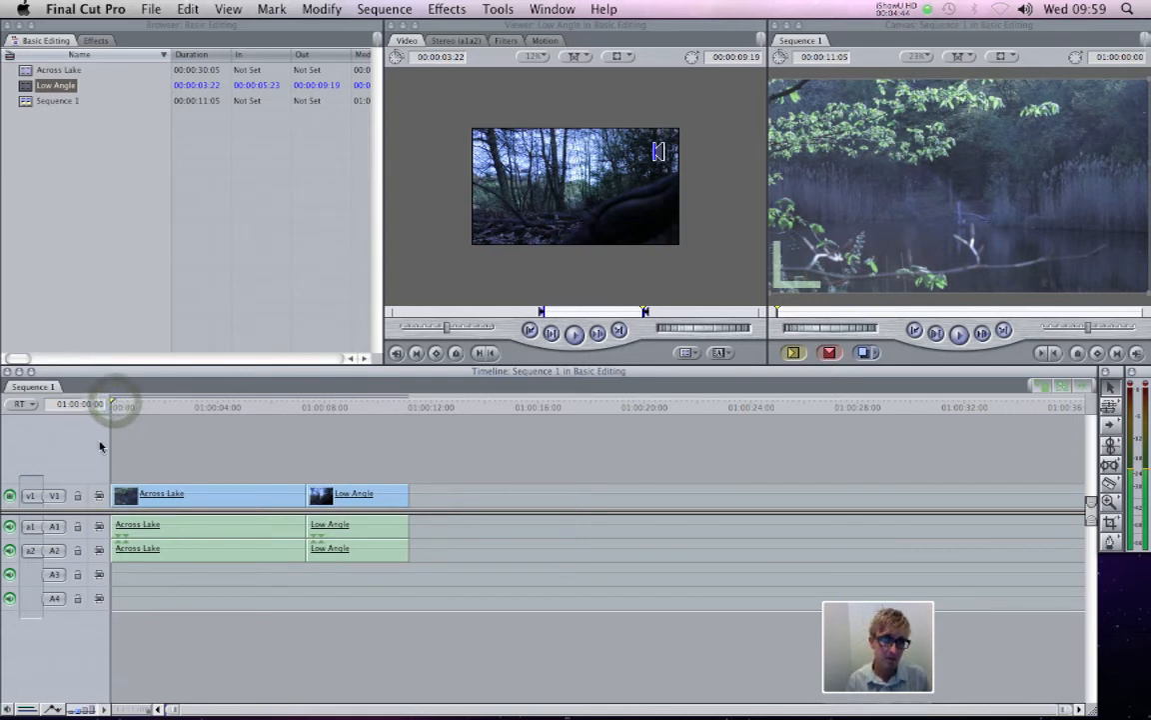
key(space)
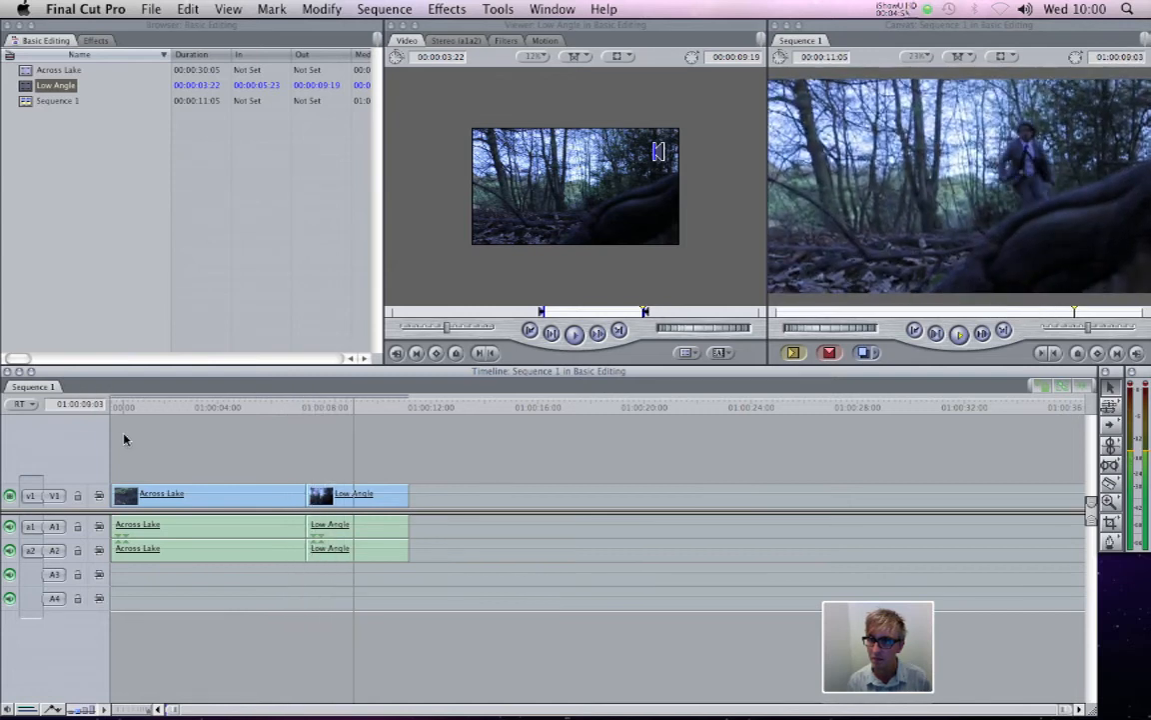
key(space)
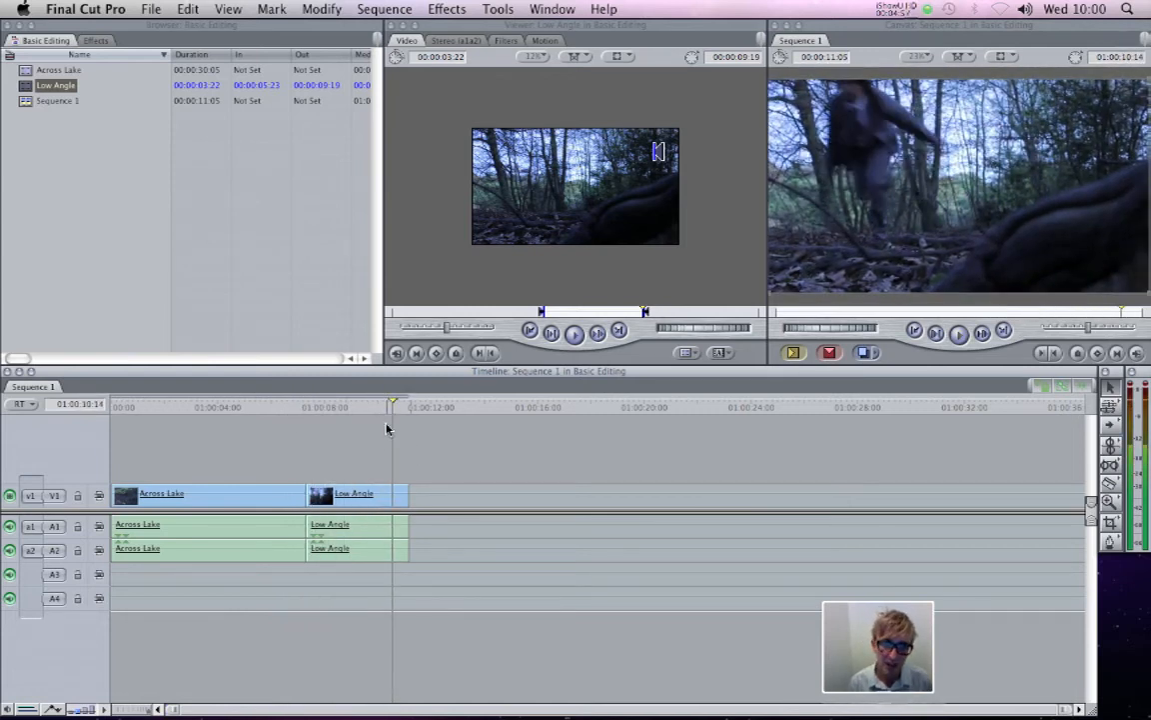
drag(388, 414, 297, 410)
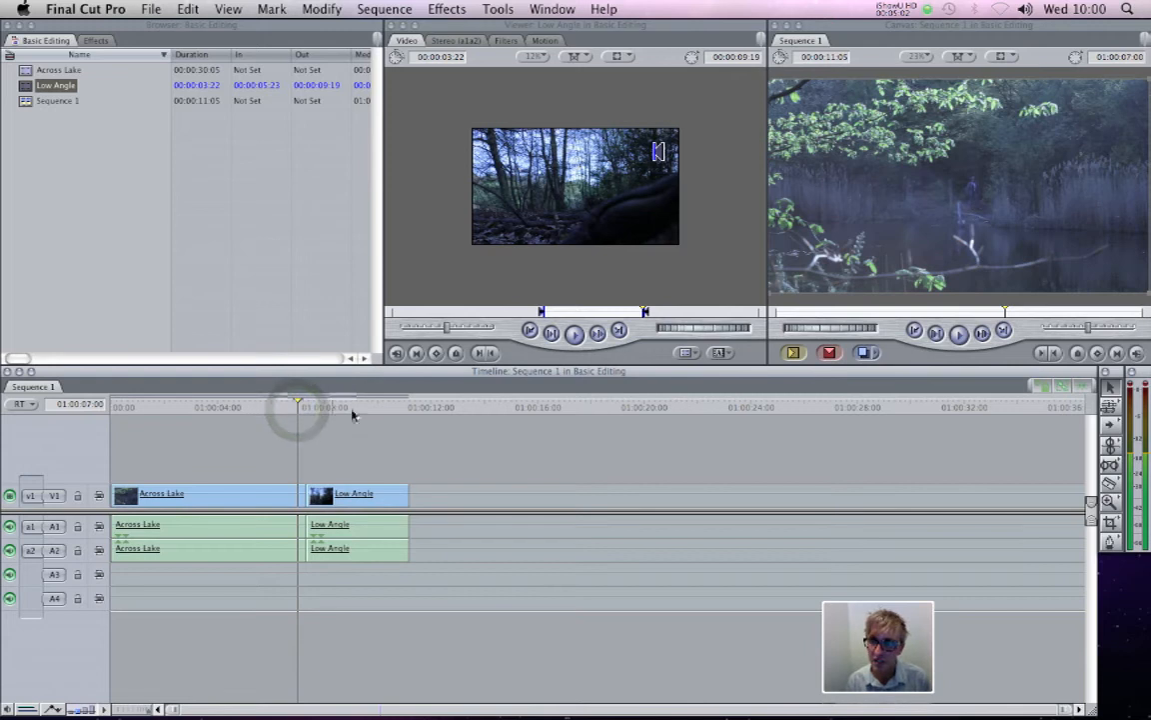
key(space)
key(space)
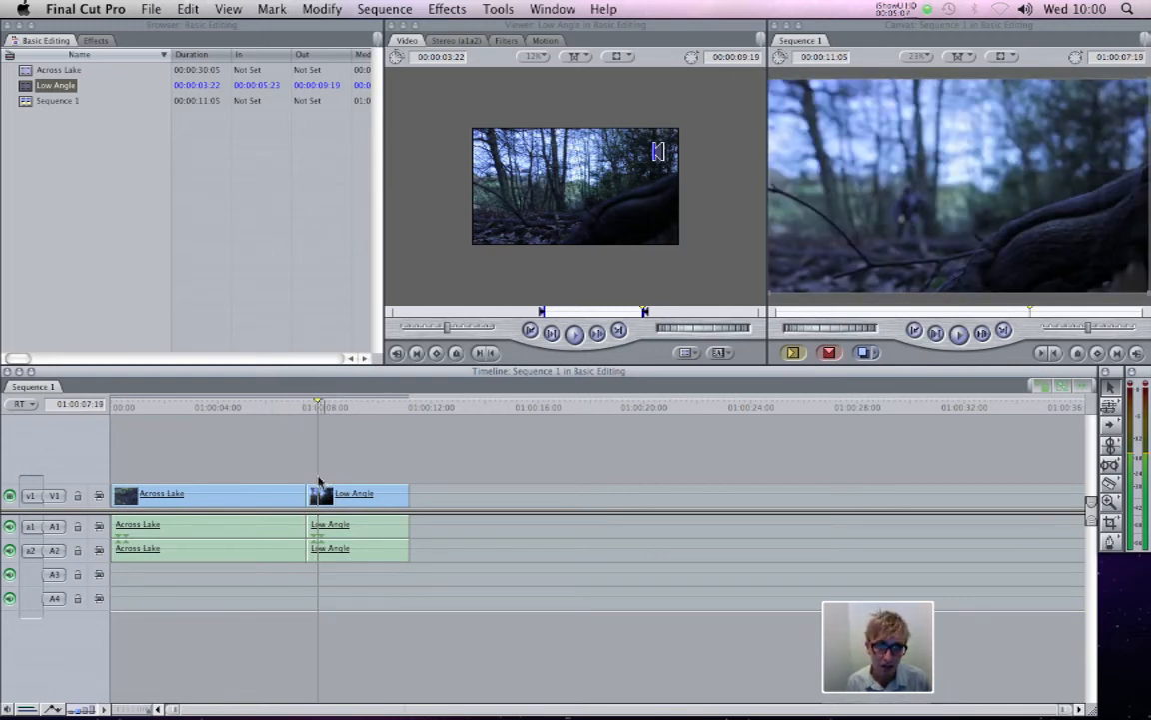
Step: Cut the Across Lake clip at 01:00:07:06 with the Razor Blade and select the short piece after the cut
drag(147, 710, 124, 712)
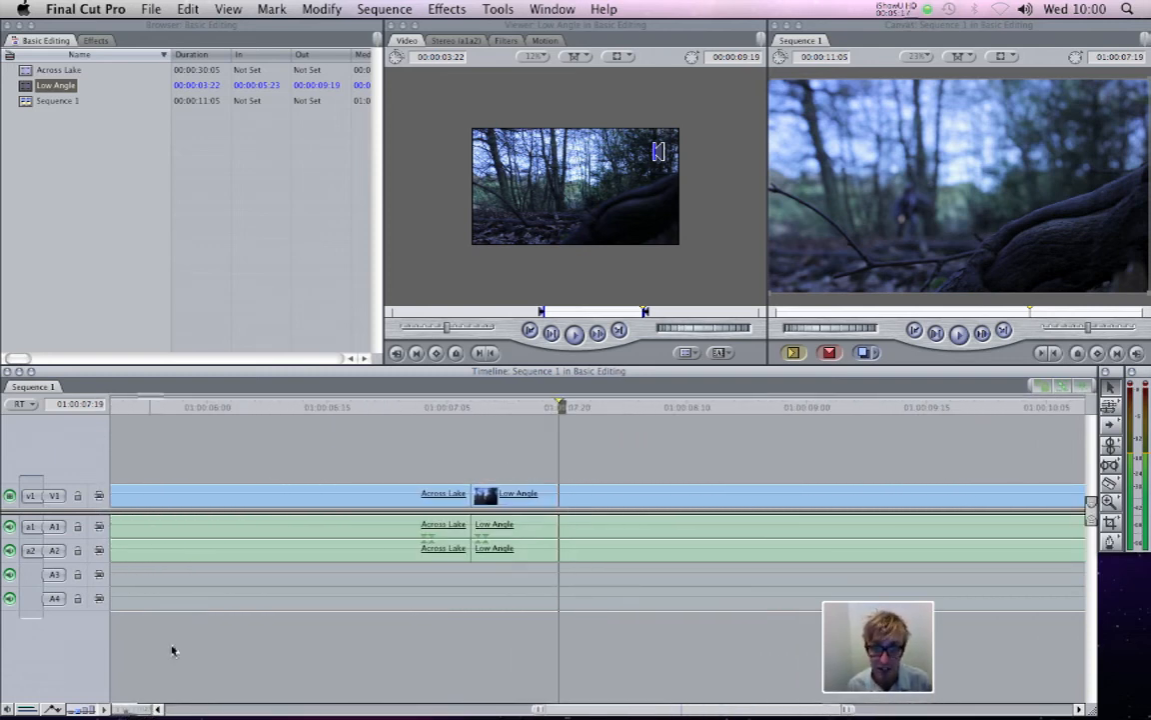
click(463, 407)
drag(462, 408, 455, 410)
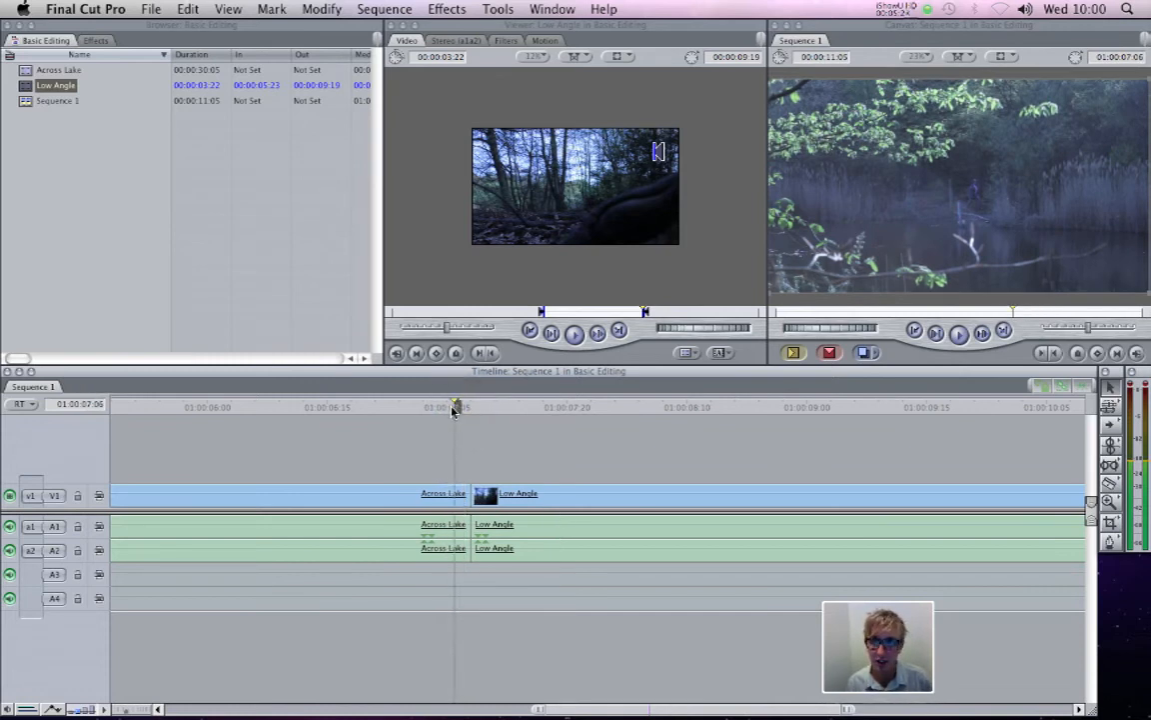
key(b)
click(458, 494)
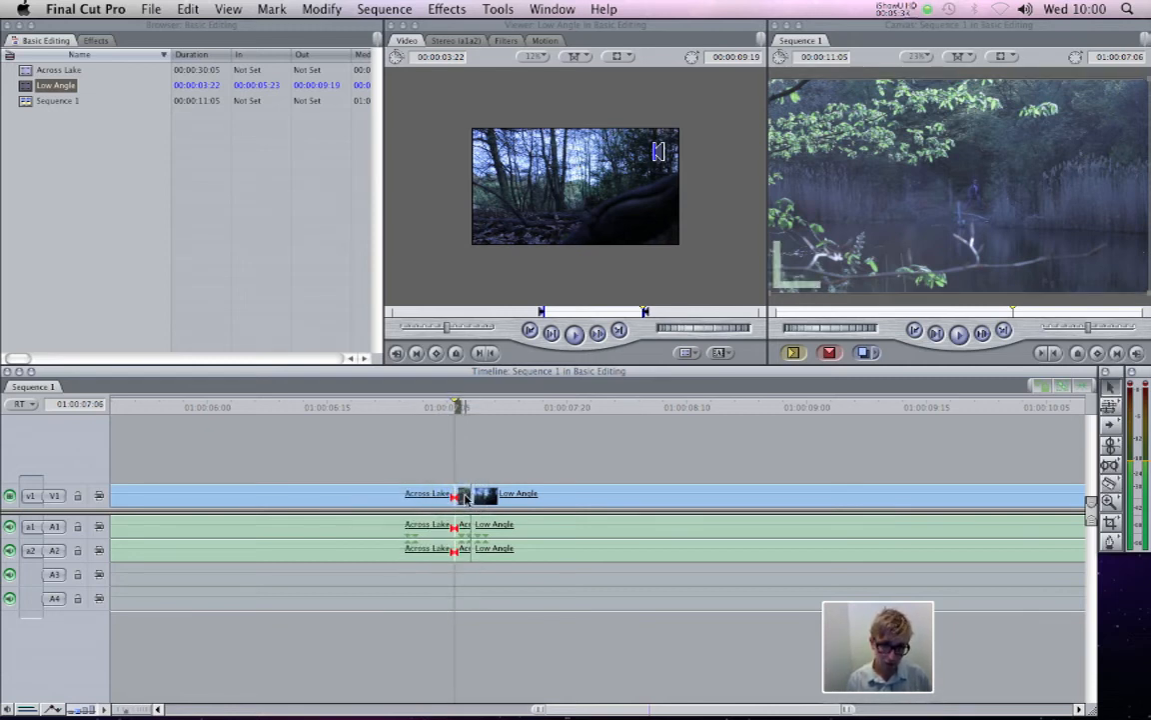
click(463, 494)
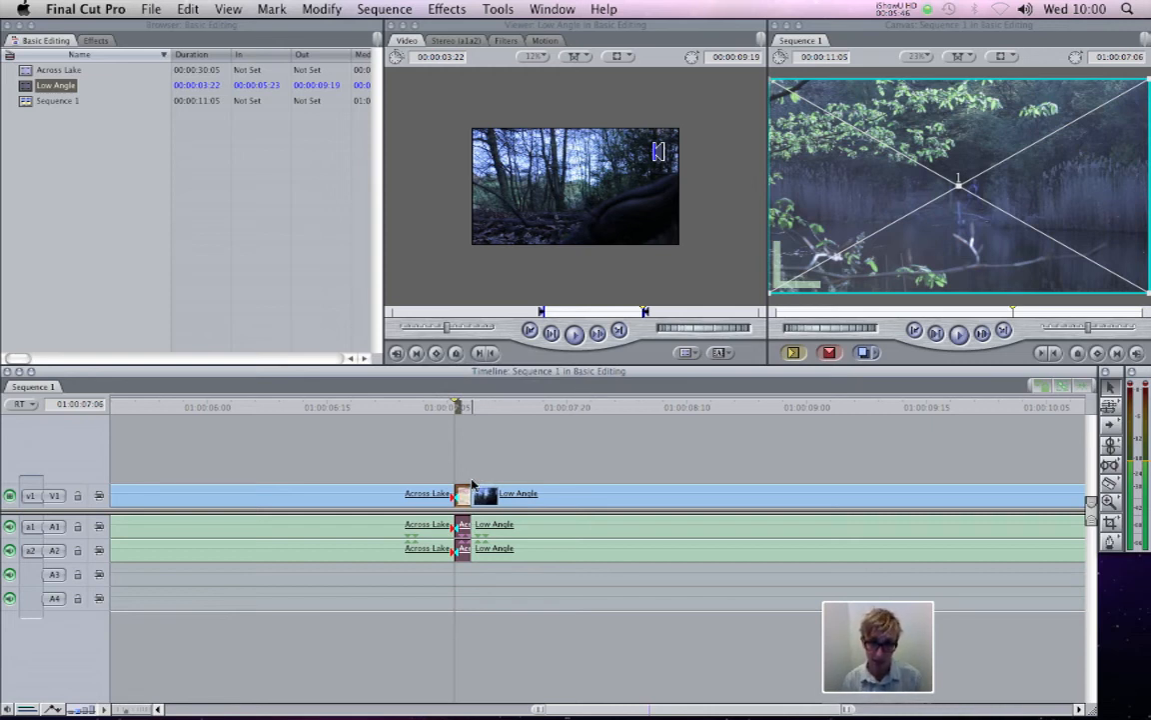
Step: Try deleting the selected Across Lake piece, first leaving a gap and again as a ripple delete, undoing each deletion
key(Delete)
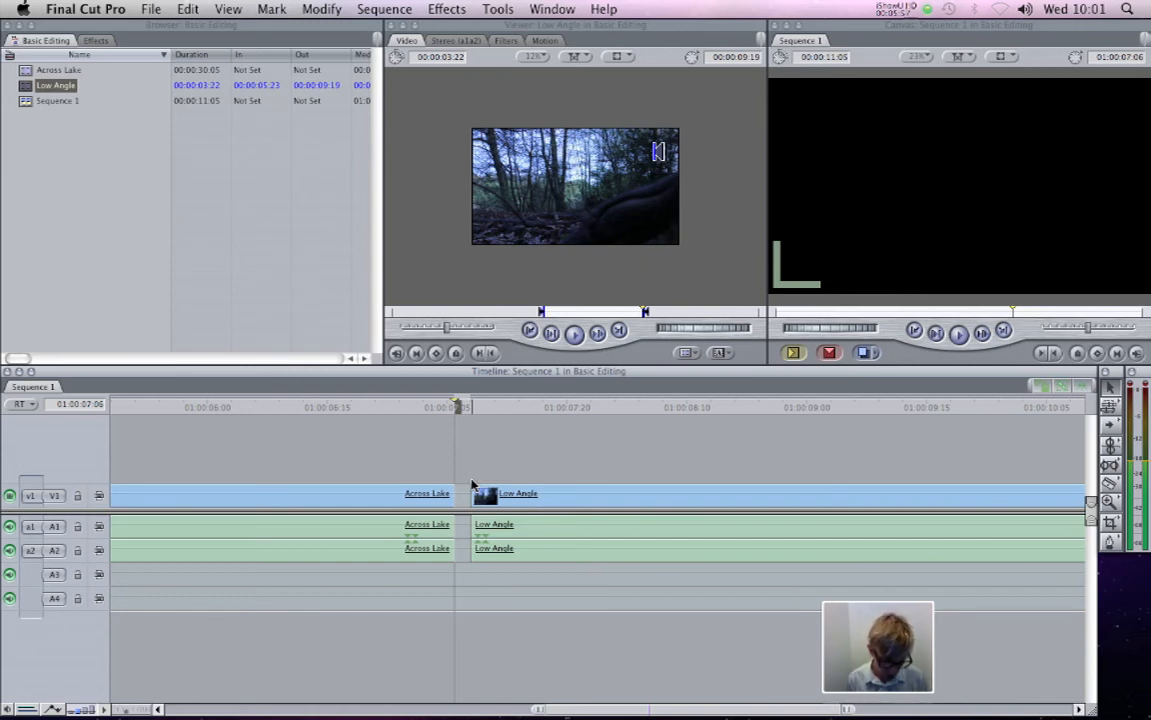
key(super+t)
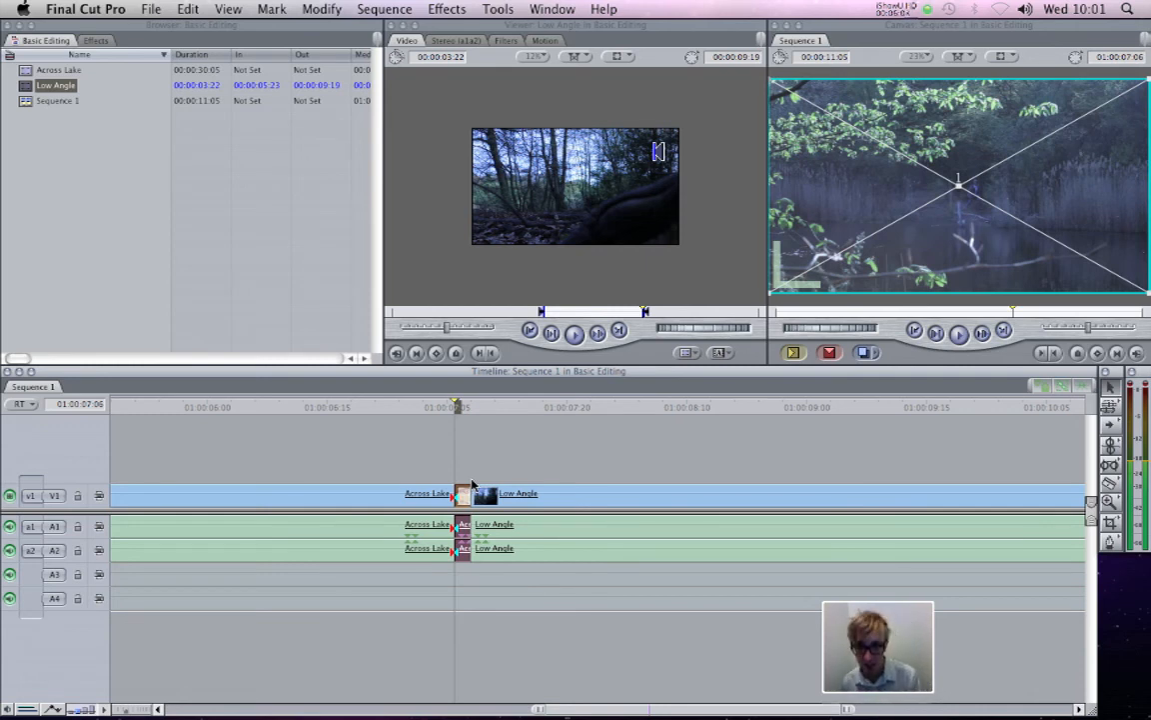
key(super+z)
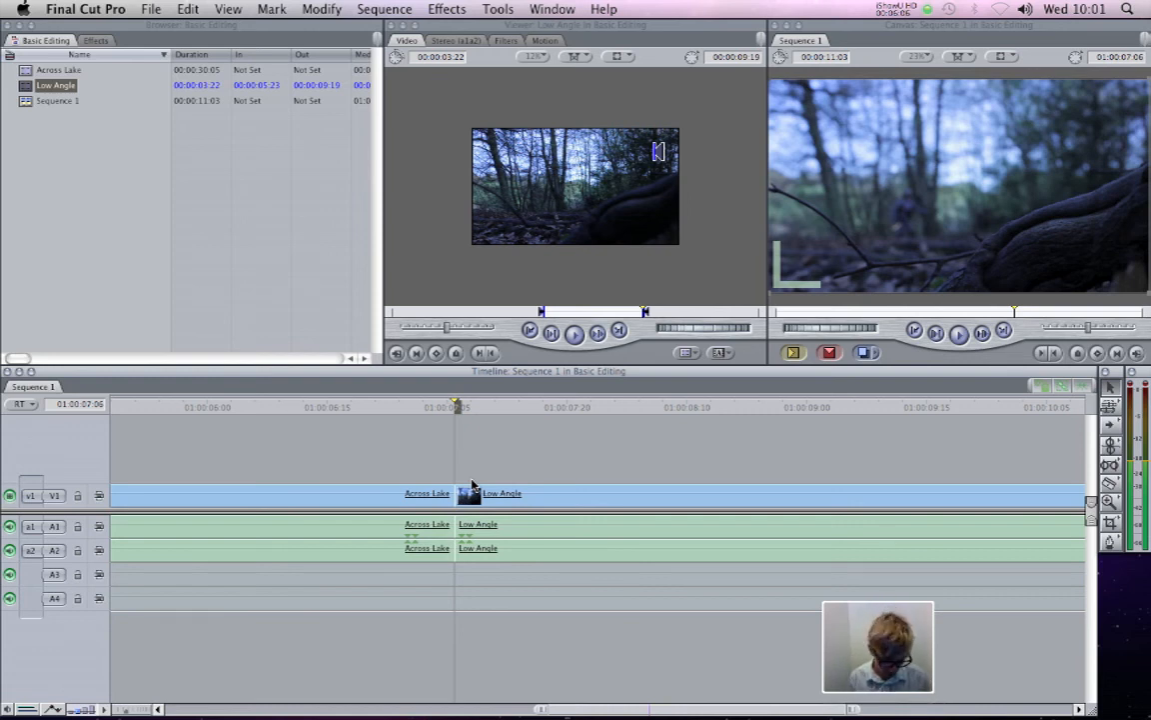
key(super+z)
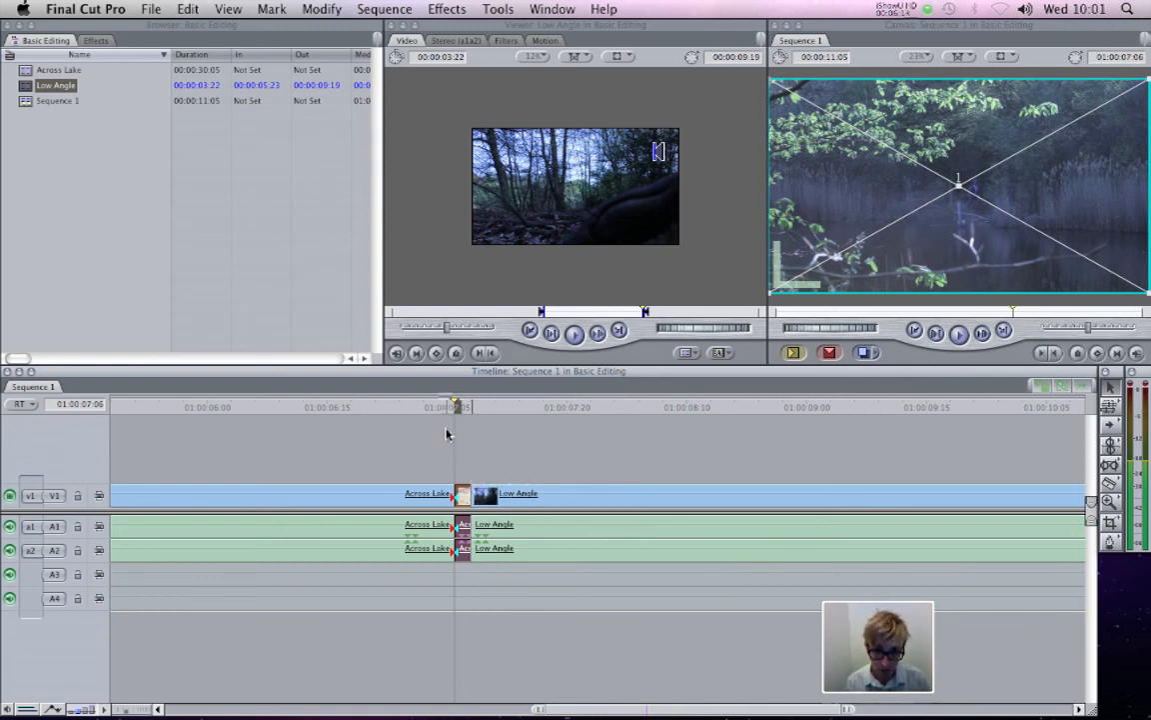
Step: Ripple delete the selected Across Lake piece and play back the new transition to Low Angle
key(shift+Delete)
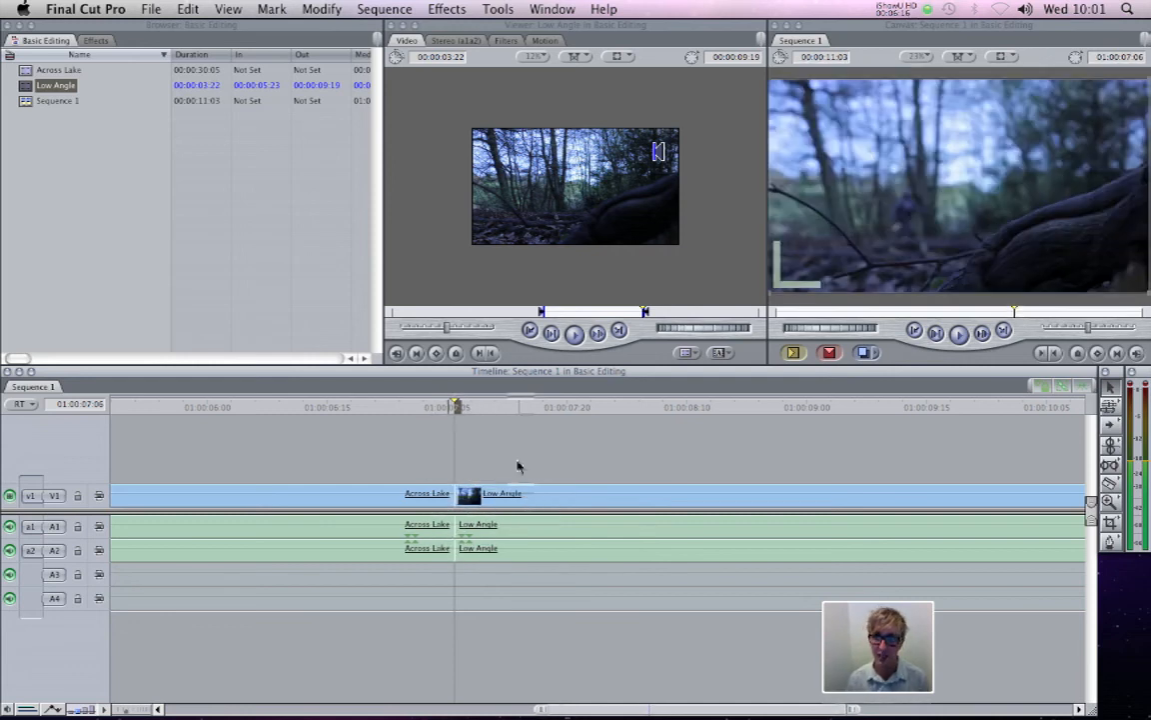
click(437, 407)
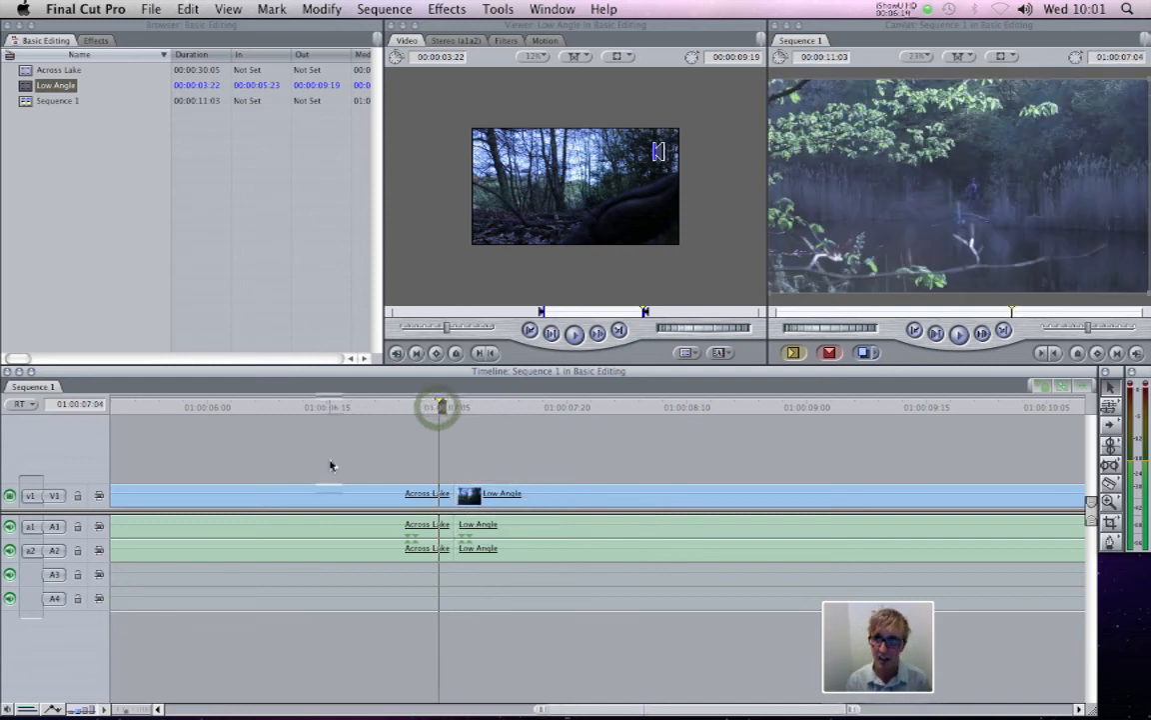
key(space)
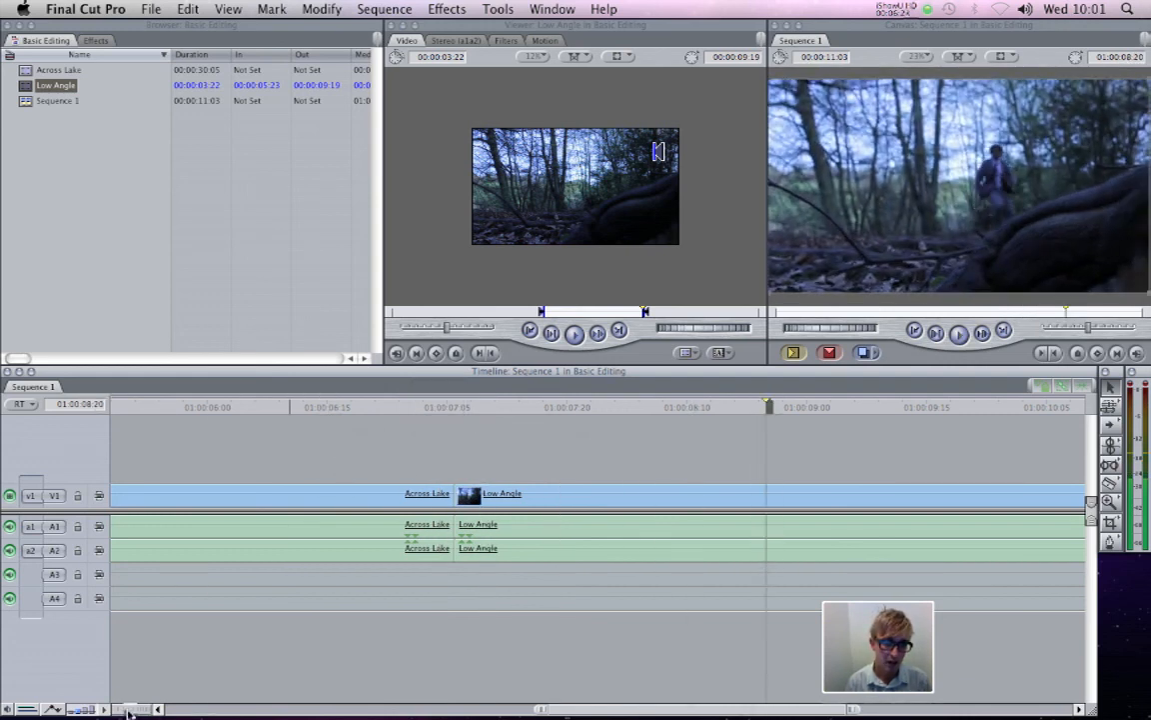
drag(128, 710, 164, 709)
drag(284, 407, 57, 430)
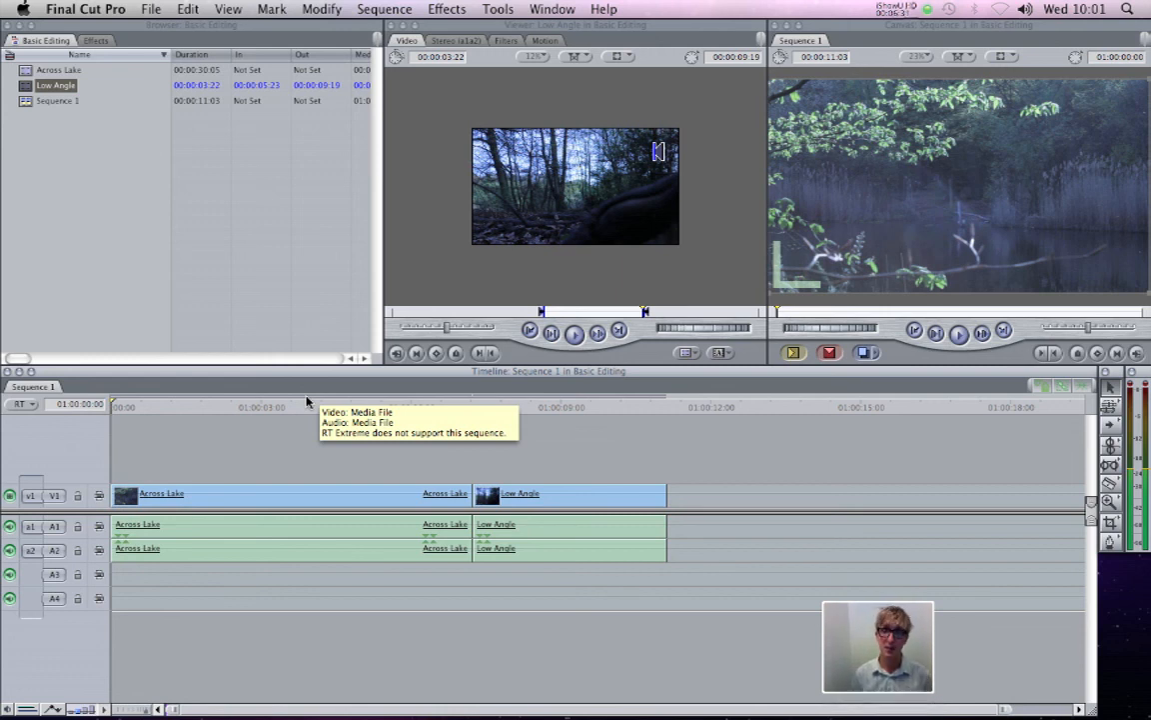
click(152, 8)
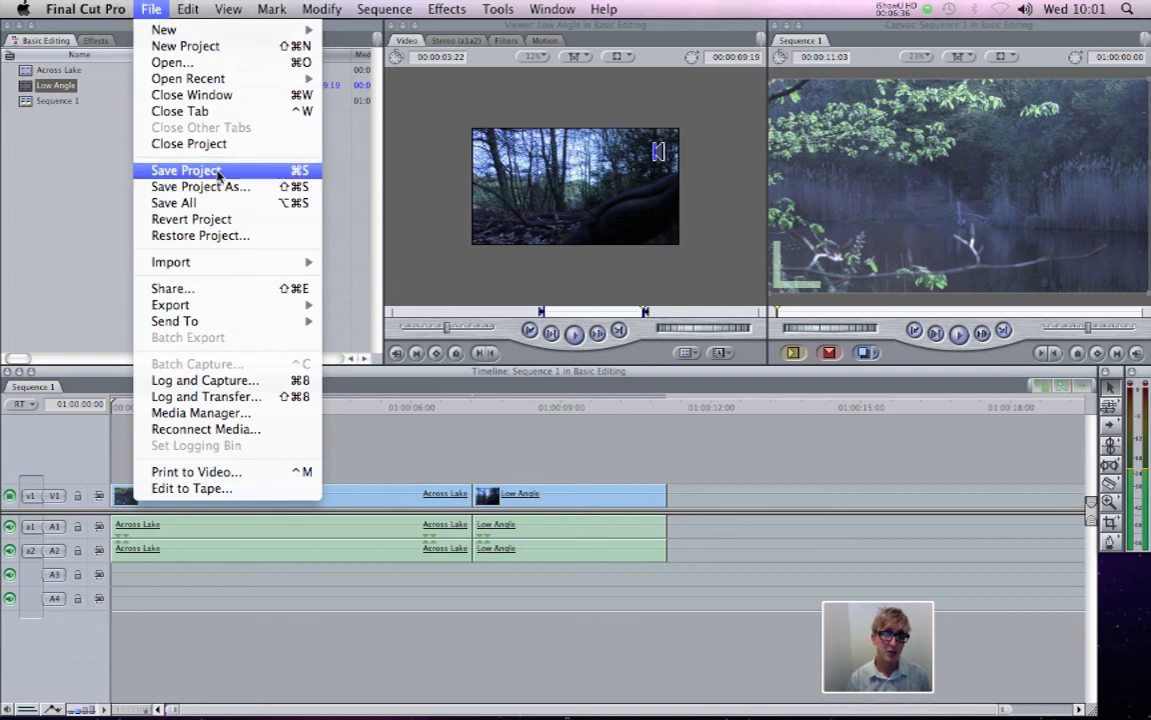
click(100, 215)
click(214, 430)
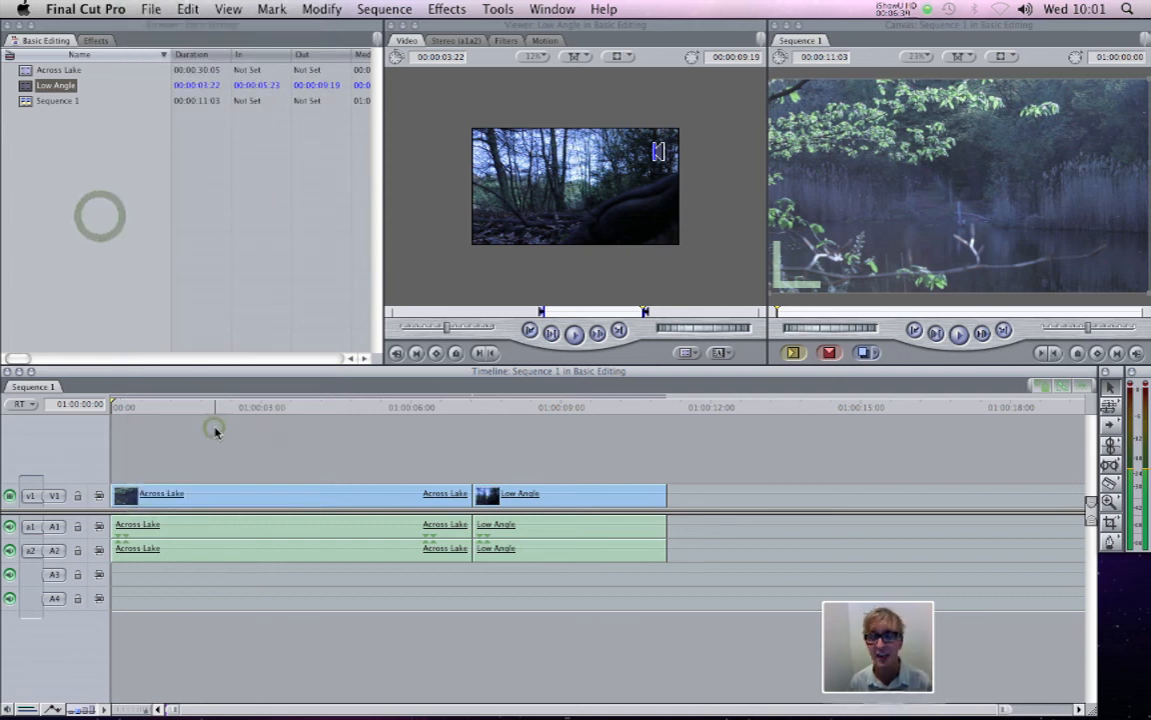